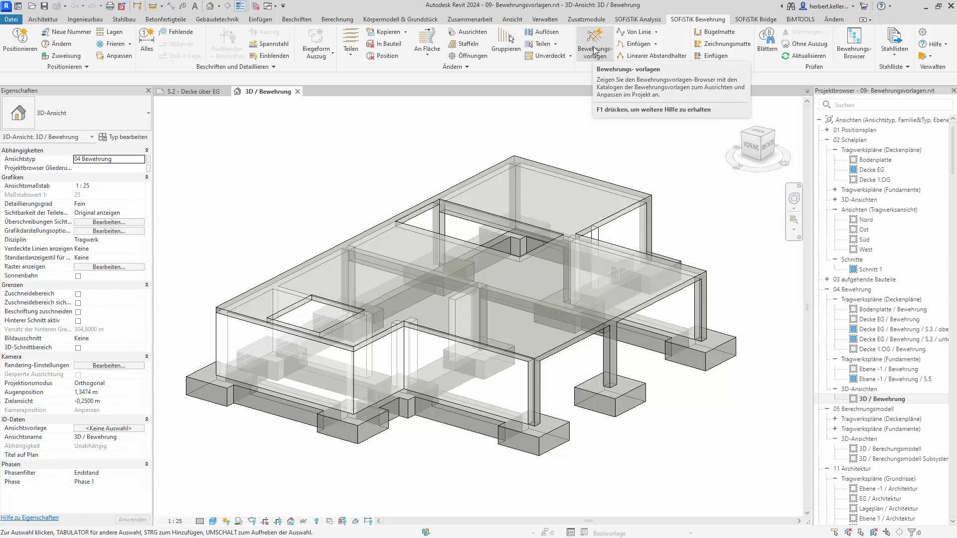
Open the reinforcement template browser (Bewehrungsvorlagen) and look through its catalogues from Beams EU to Vorlagen HK
left_click(595, 46)
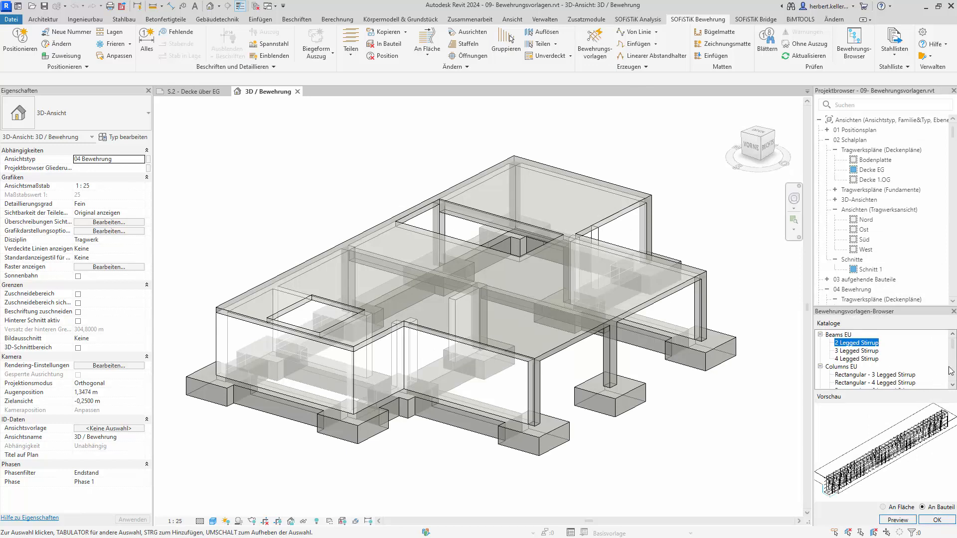
left_click_drag(953, 385, 953, 384)
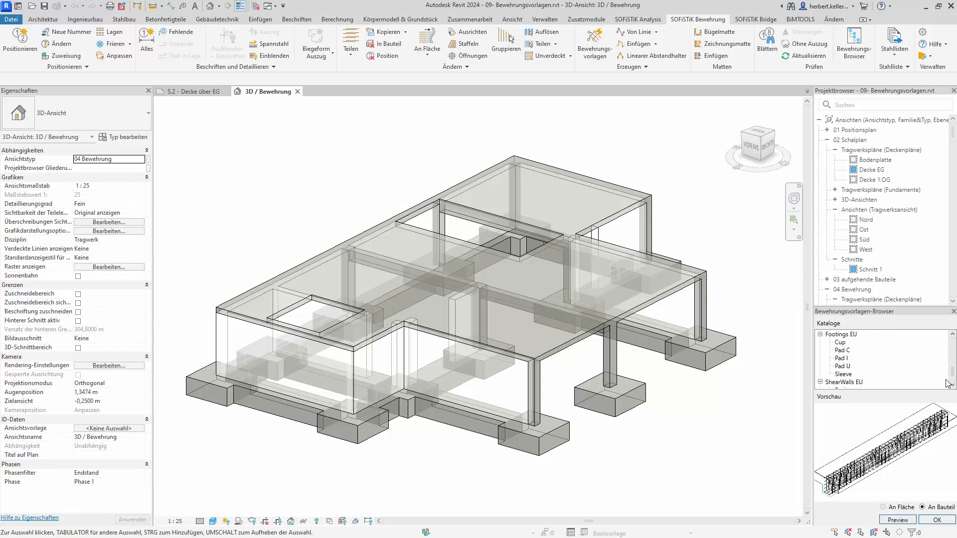
scroll(892, 355, "down", 1)
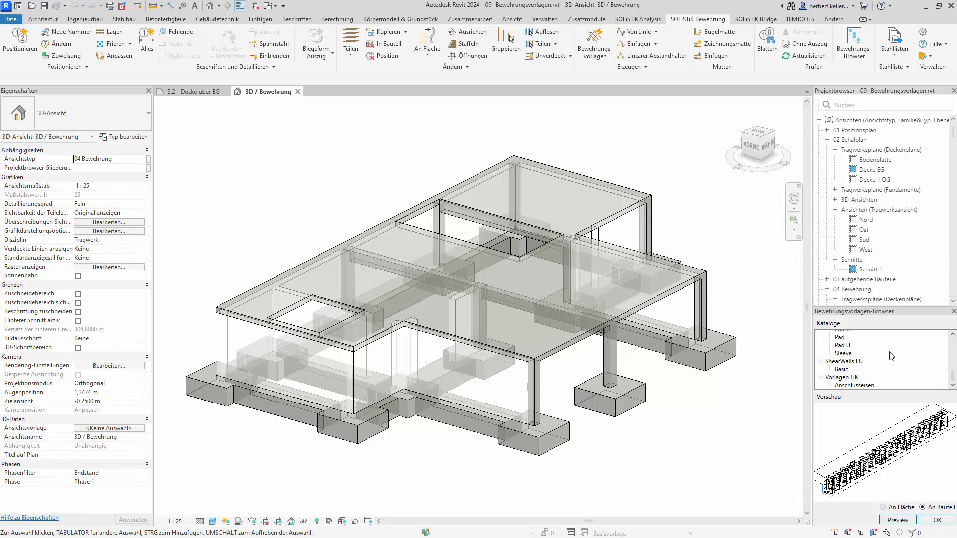
scroll(892, 355, "up", 5)
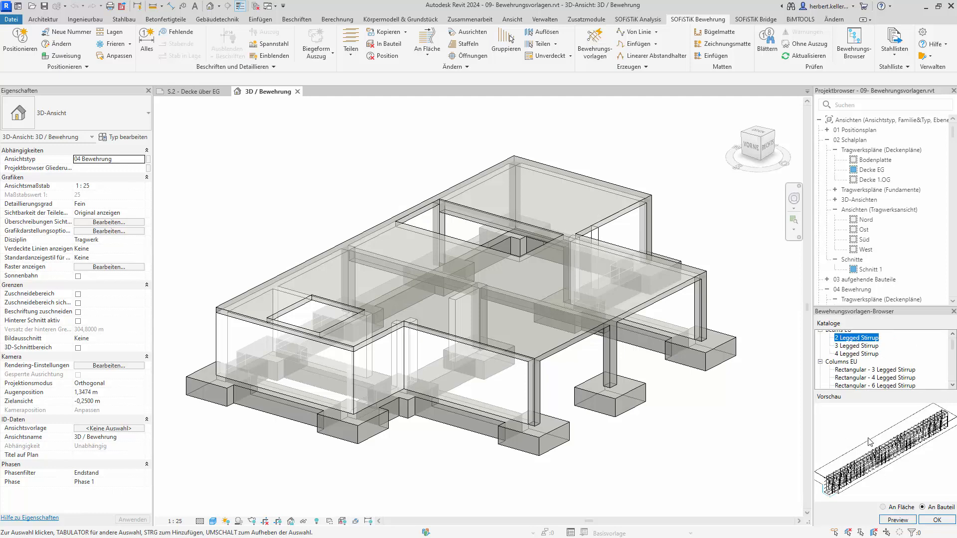
Inspect the 2 Legged Stirrup beam template from several angles in the enlarged preview, and close the preview
left_click(898, 520)
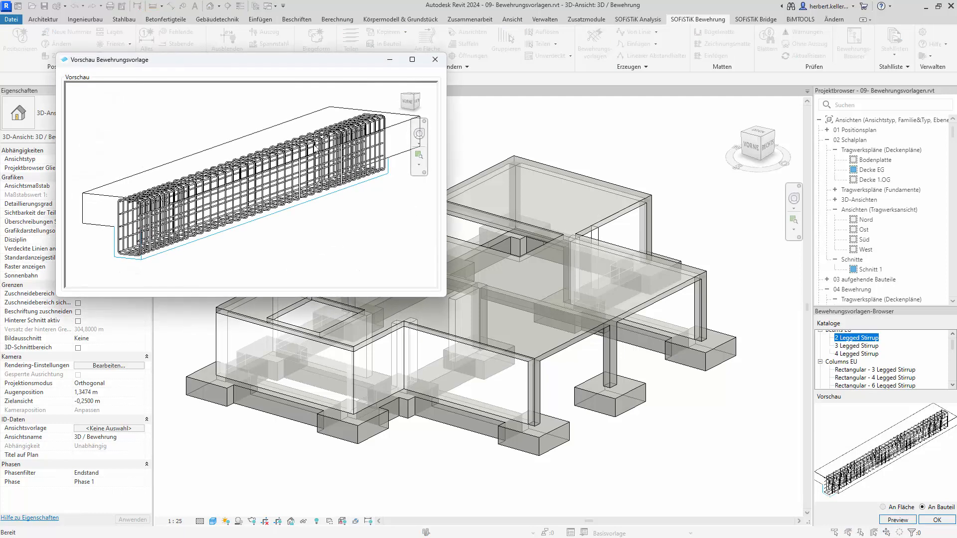
scroll(281, 159, "down", 1)
scroll(278, 159, "up", 2)
middle_click_drag(277, 165, 266, 206, "shift")
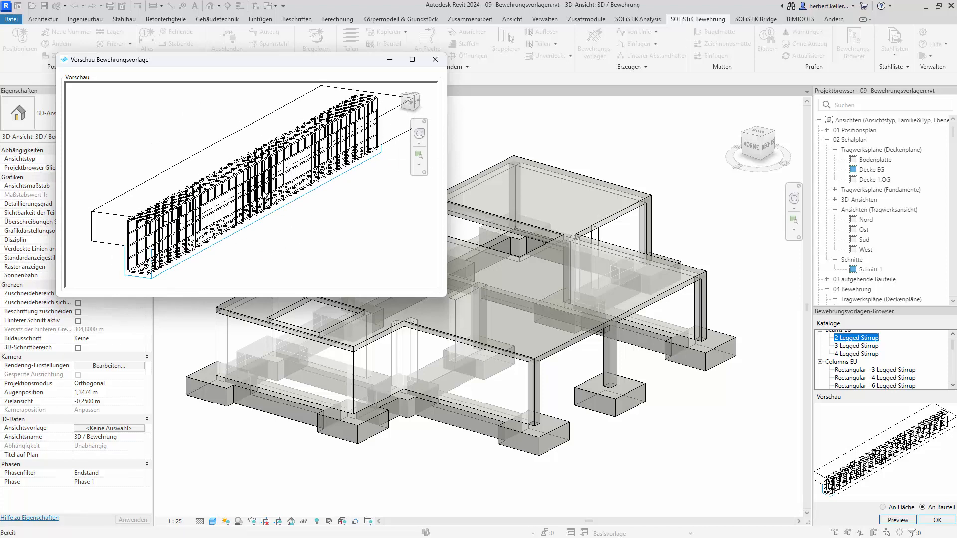
left_click(436, 60)
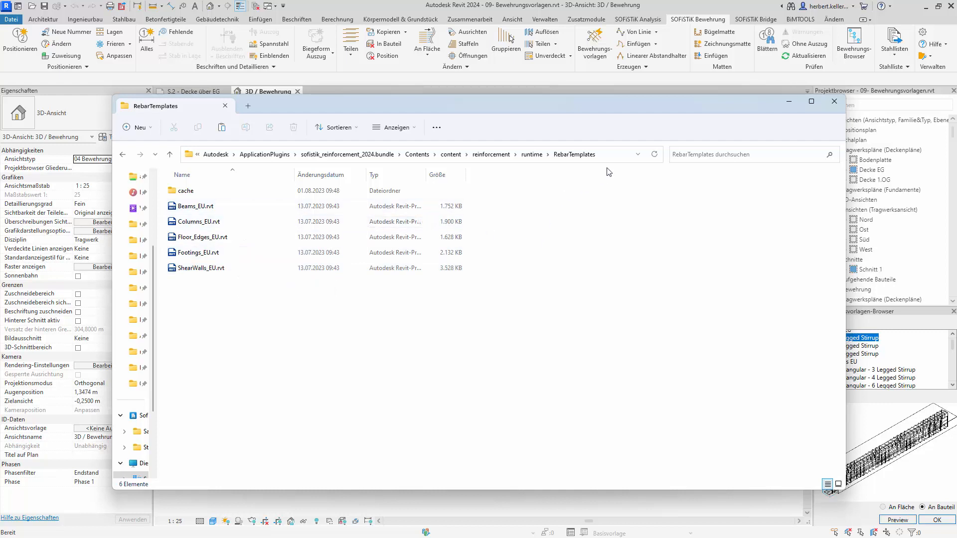
Check the full path of the RebarTemplates folder and the additional reinforcement template catalogue path in the SOFiSTiK settings
left_click(620, 155)
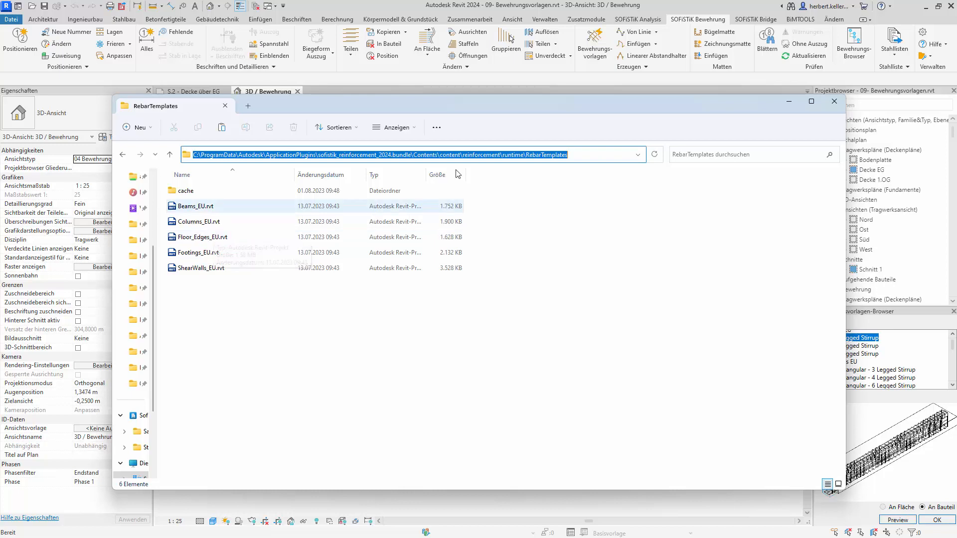
left_click(649, 4)
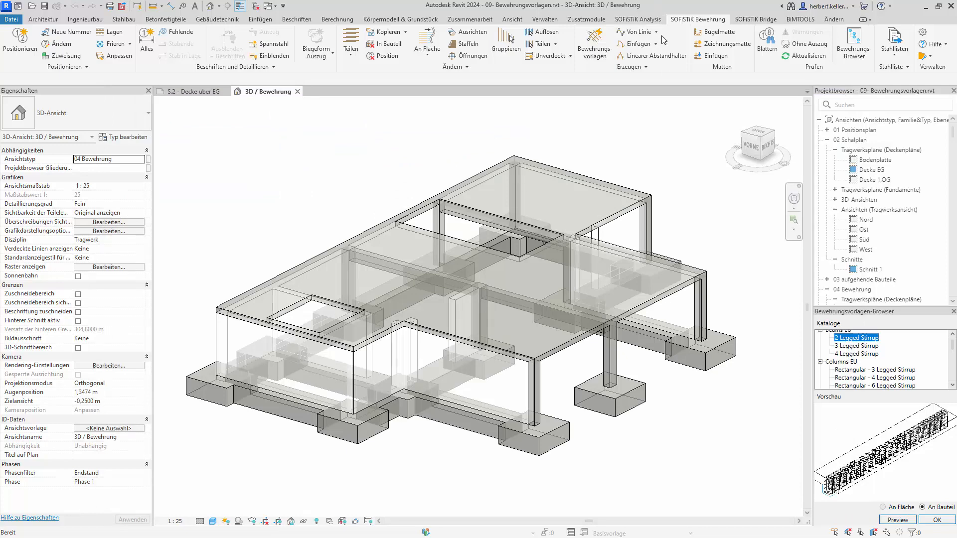
left_click(924, 34)
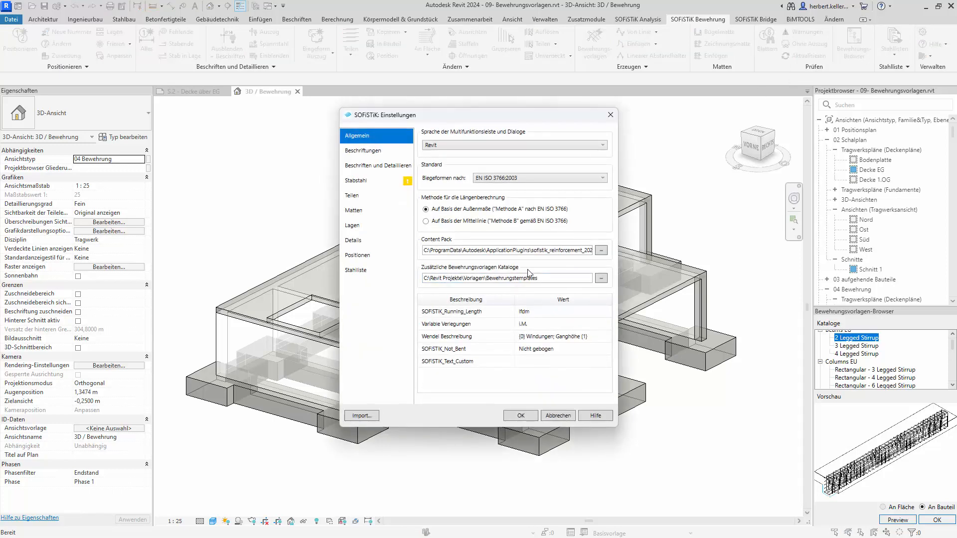
left_click_drag(545, 278, 388, 292)
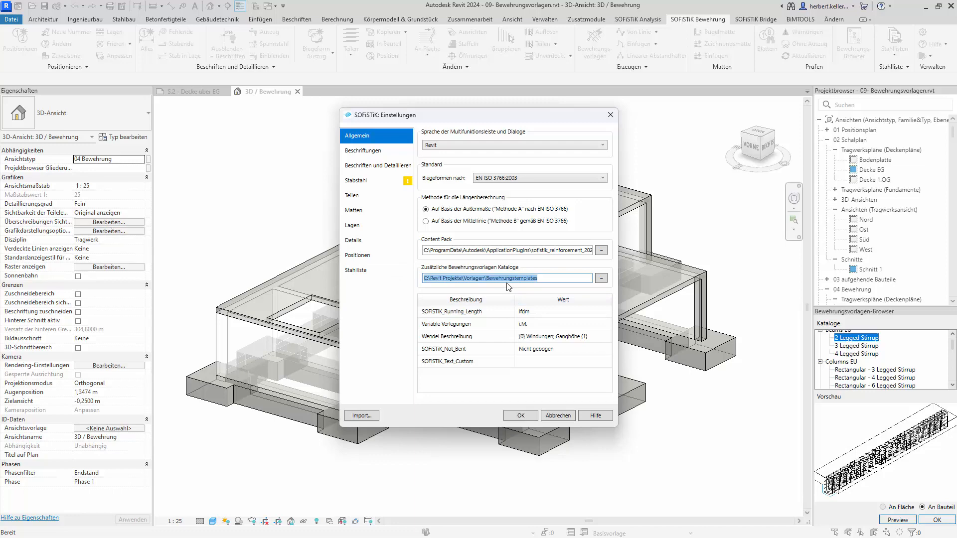
left_click(558, 415)
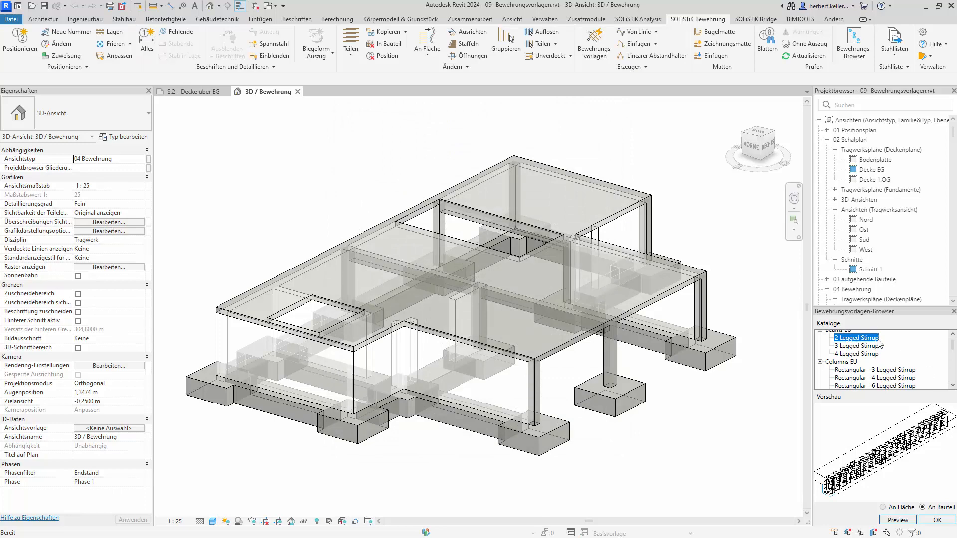
Place the Floor Edges EU template "Inner Edge - 1st Layer" by face on an inner edge of the rectangular slab opening
scroll(879, 343, "down", 5)
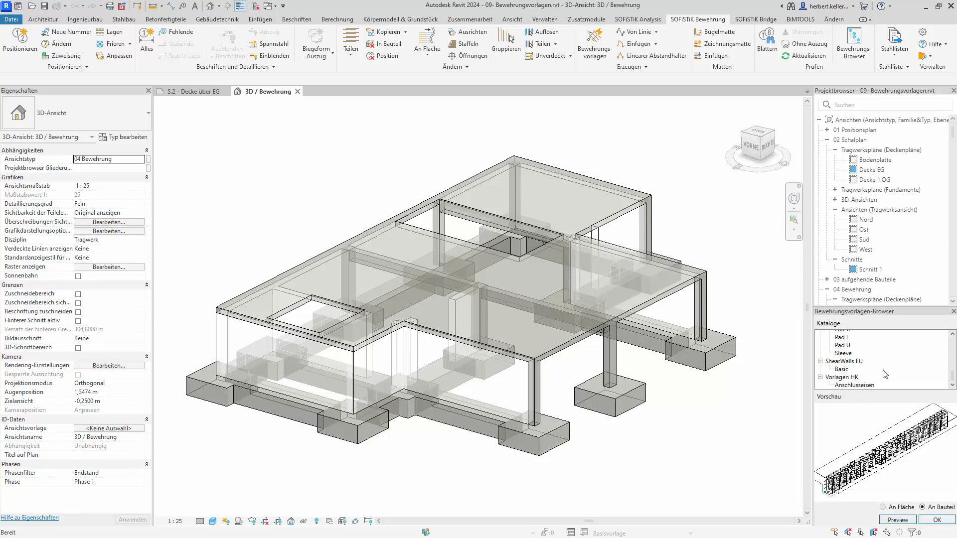
scroll(875, 369, "up", 5)
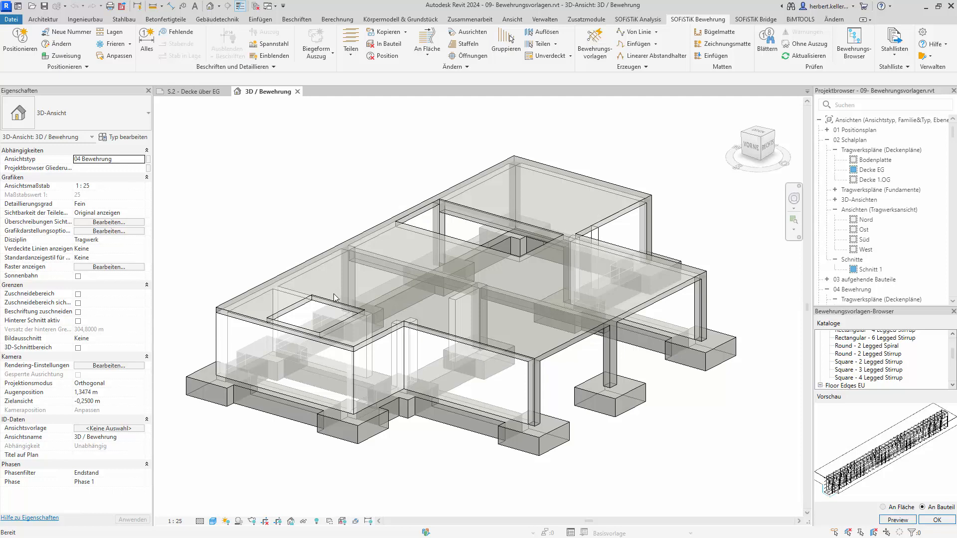
scroll(880, 359, "up", 2)
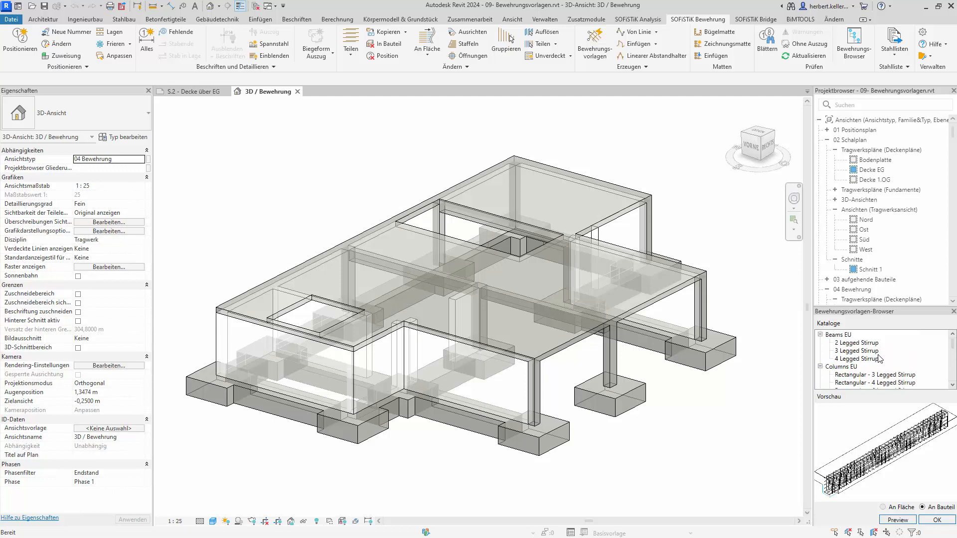
scroll(880, 359, "down", 3)
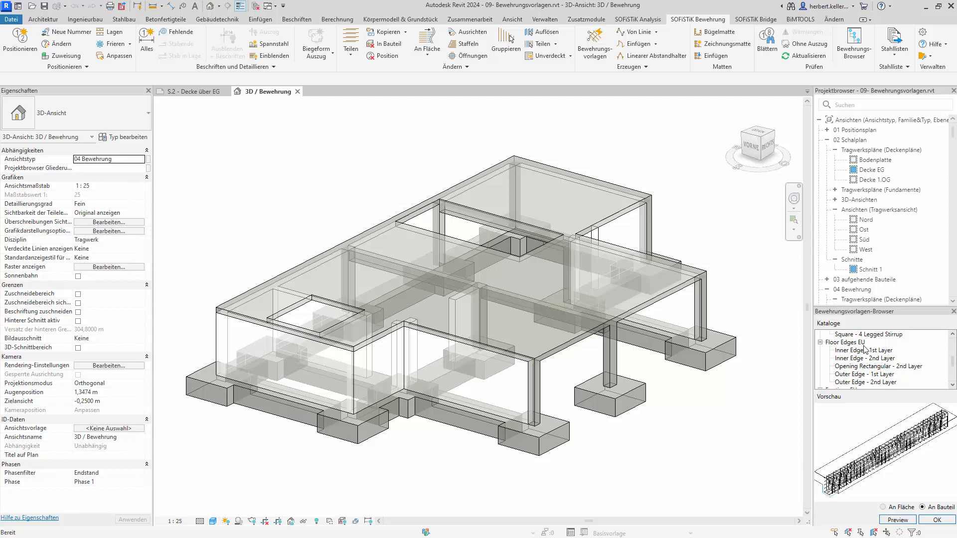
left_click(864, 352)
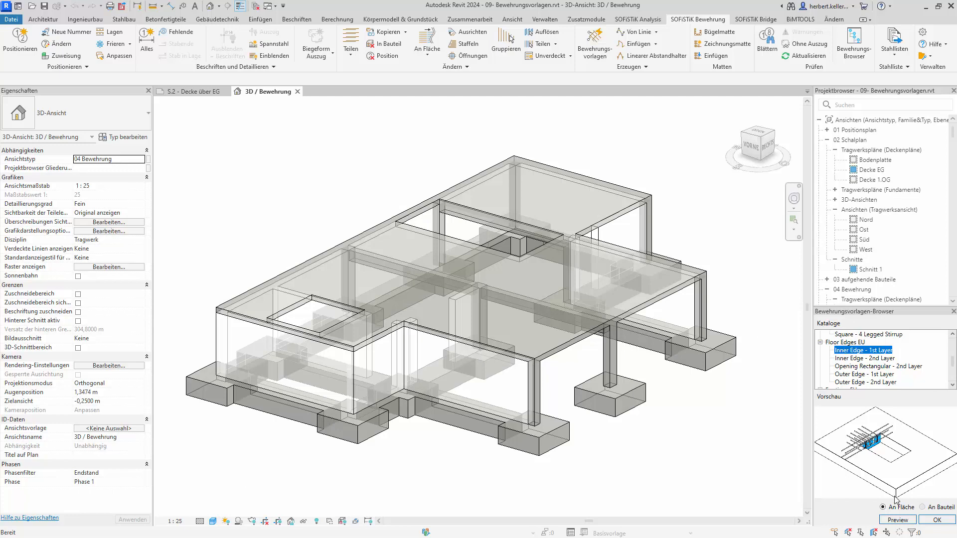
left_click(935, 522)
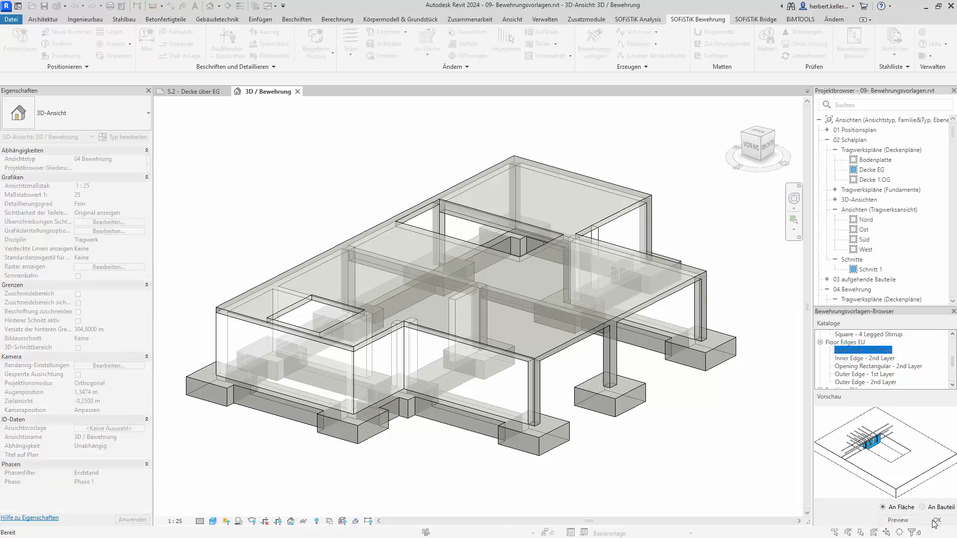
left_click(301, 306)
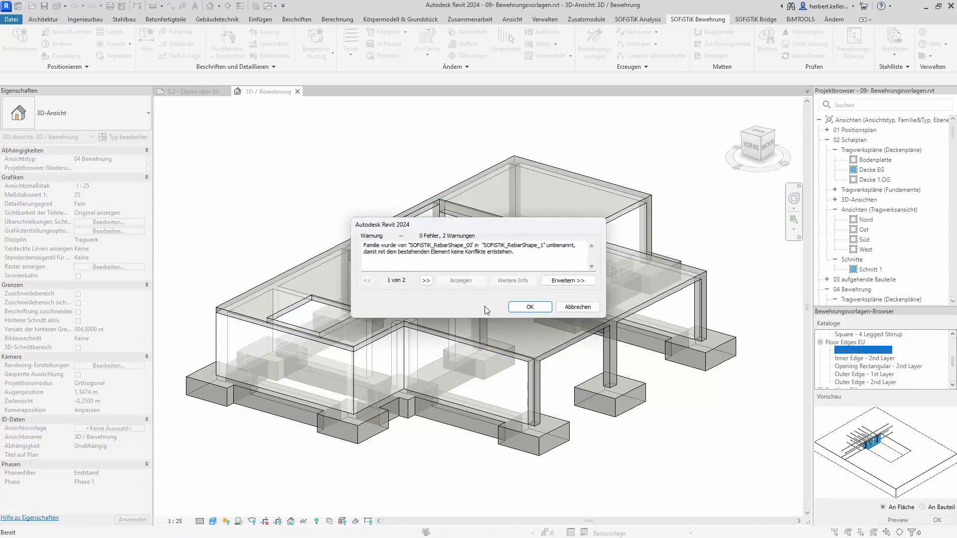
left_click(543, 308)
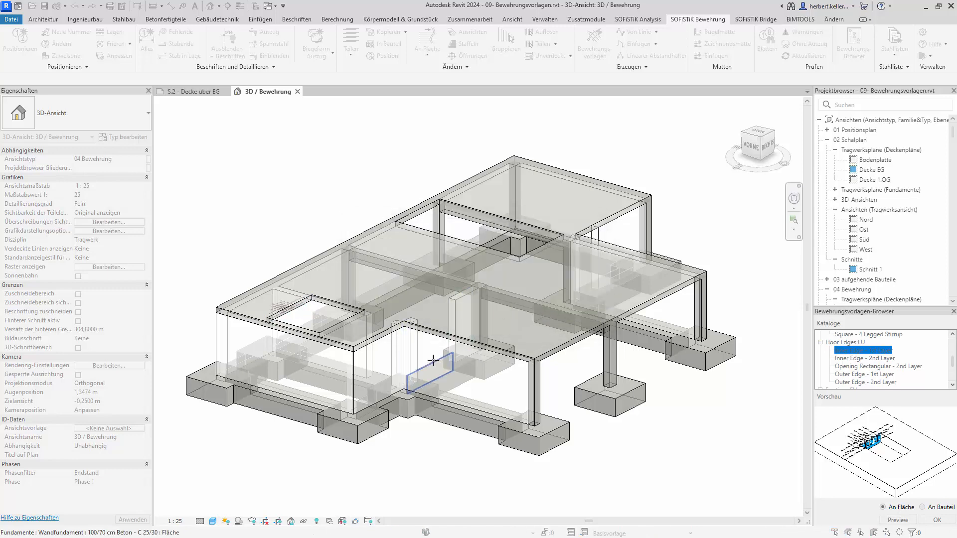
scroll(256, 313, "up", 4)
scroll(256, 312, "up", 2)
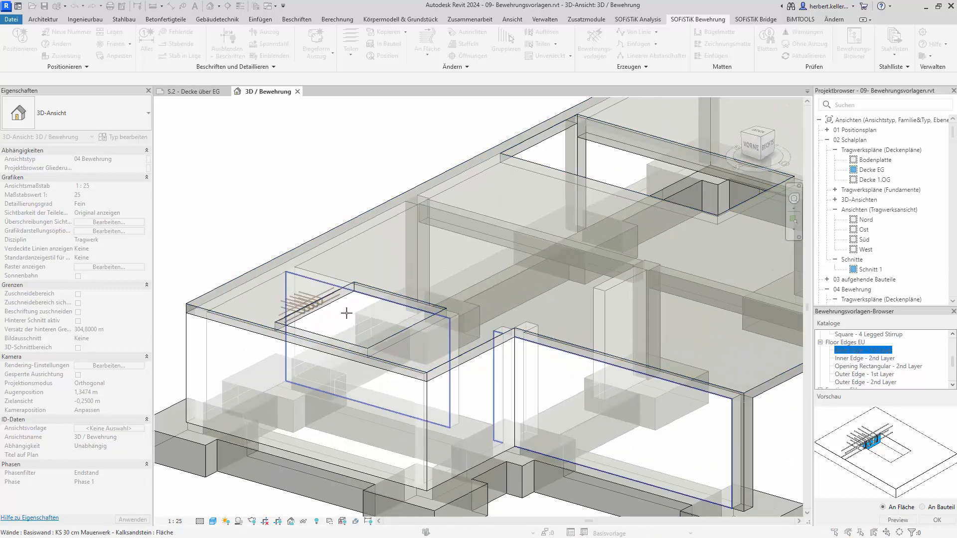
left_click(427, 328)
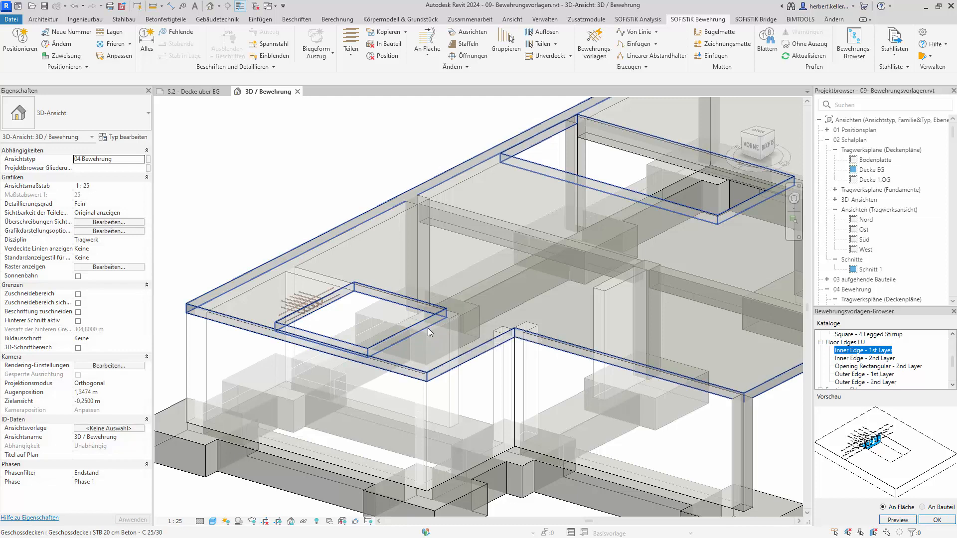
Display the placed edge reinforcement unobscured in the 3D view and look at it up close
left_click(542, 59)
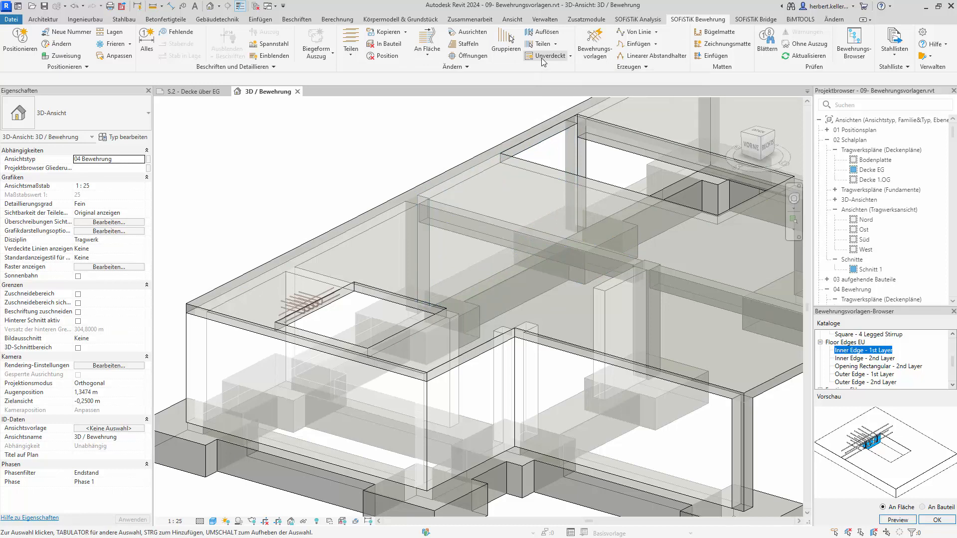
scroll(277, 324, "up", 4)
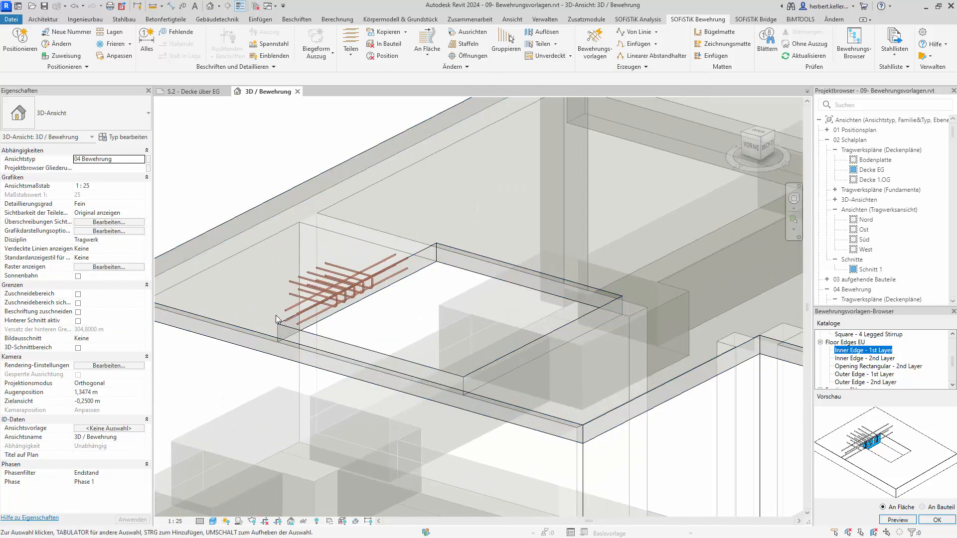
scroll(275, 324, "up", 2)
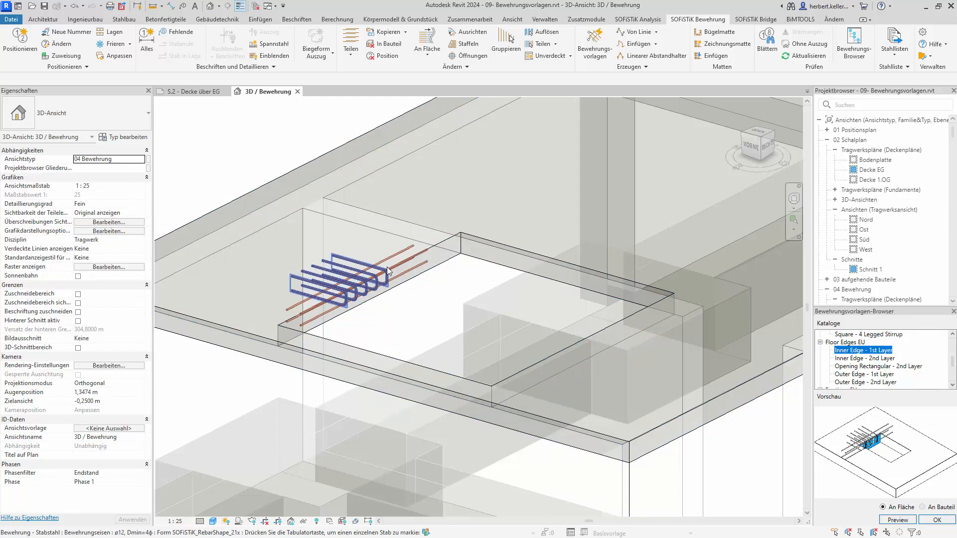
middle_click_drag(445, 305, 412, 322, "shift")
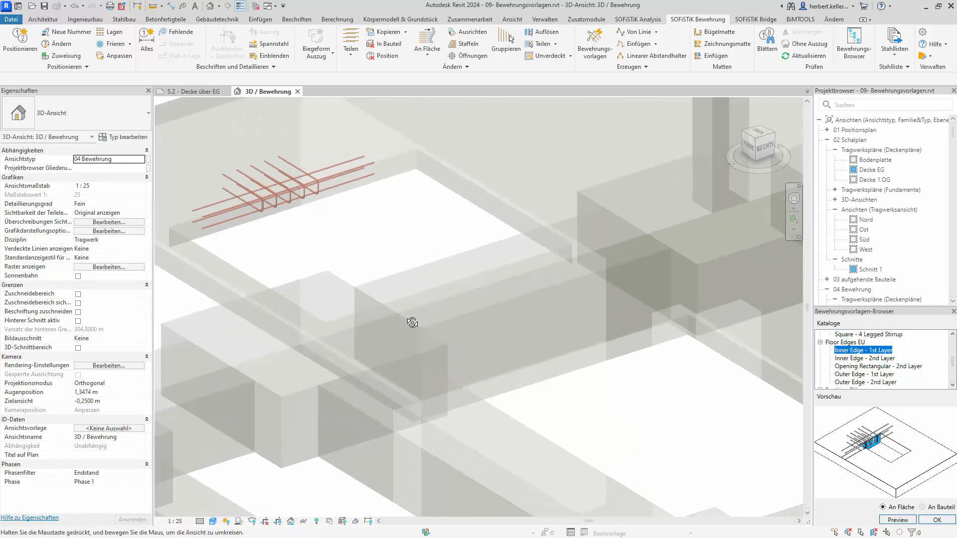
Stretch the U-shaped ø12 bar set in both directions so it spans the opening edge from corner to corner
left_click(315, 181)
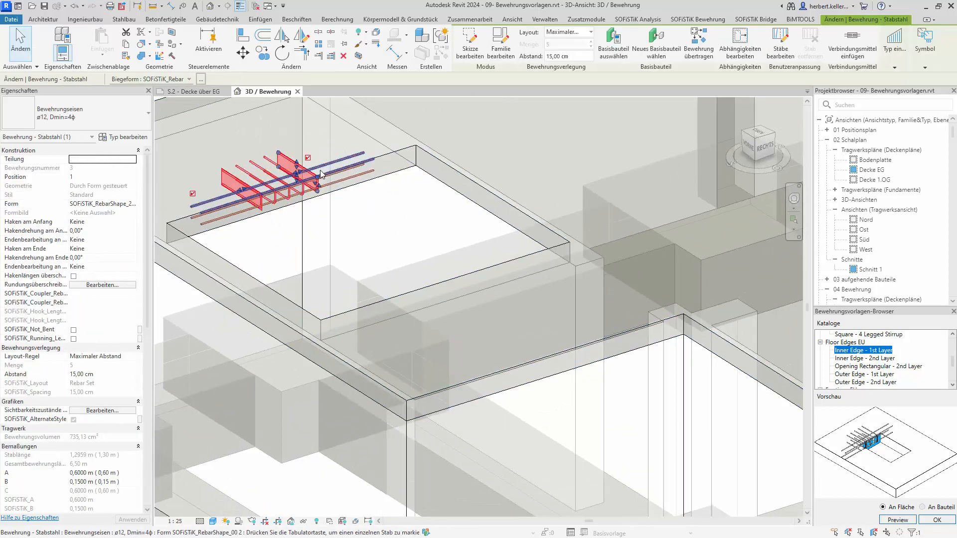
middle_click_drag(387, 258, 473, 348)
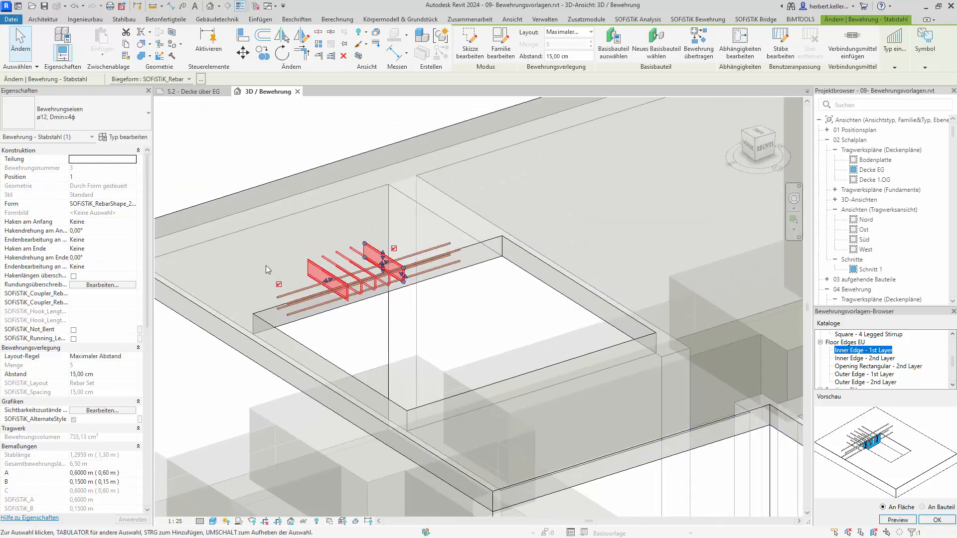
left_click_drag(272, 305, 231, 311)
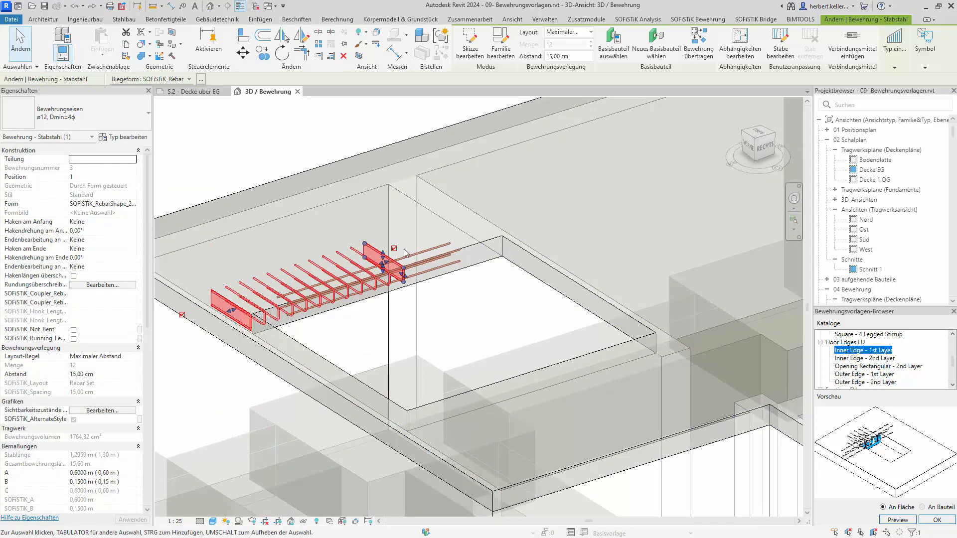
left_click_drag(387, 267, 482, 235)
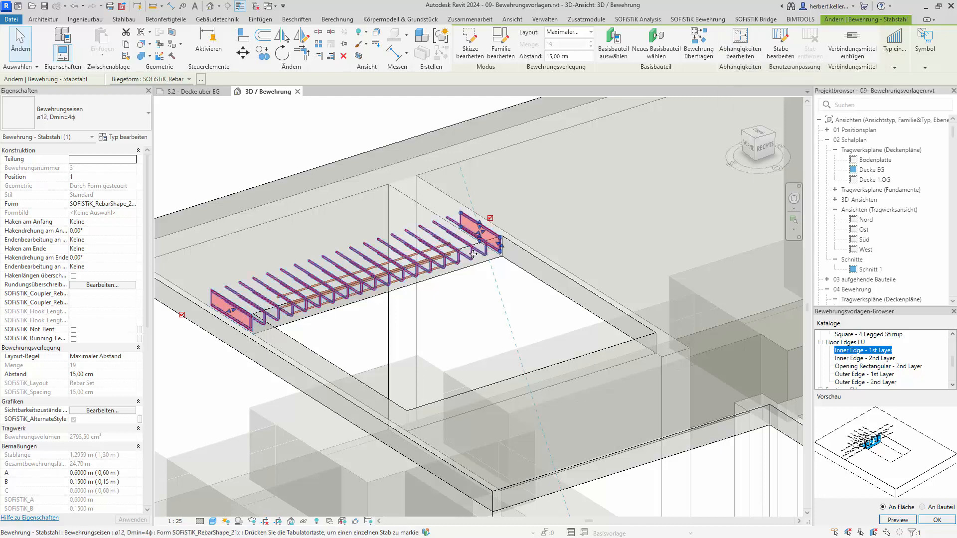
Lengthen the upper pair of longitudinal bars past both corners of the opening edge, to about 3.36 m
left_click(448, 244)
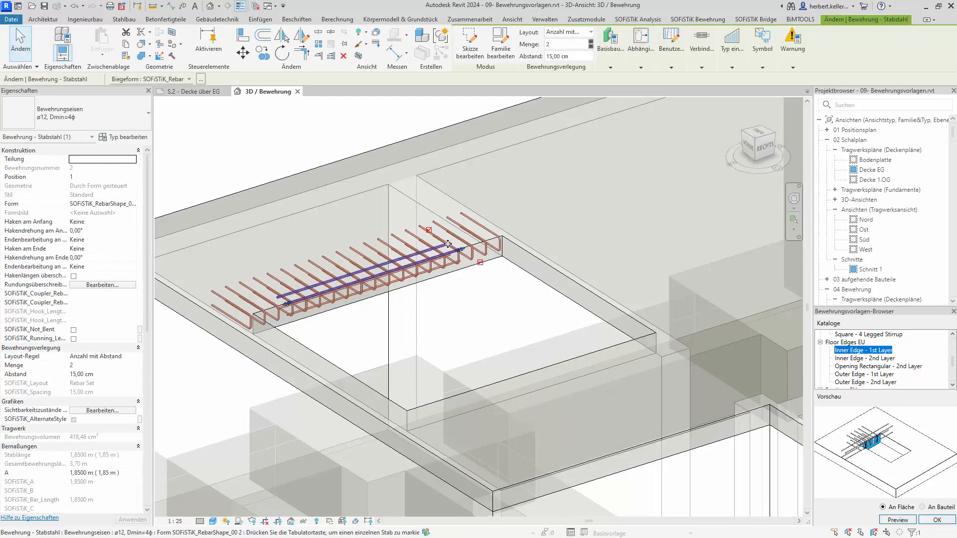
left_click_drag(464, 251, 548, 223)
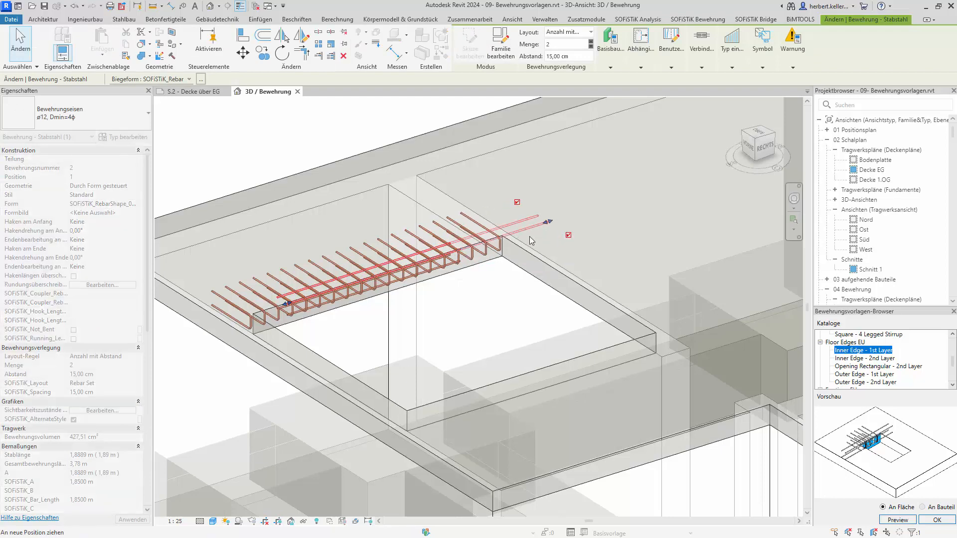
key("Escape")
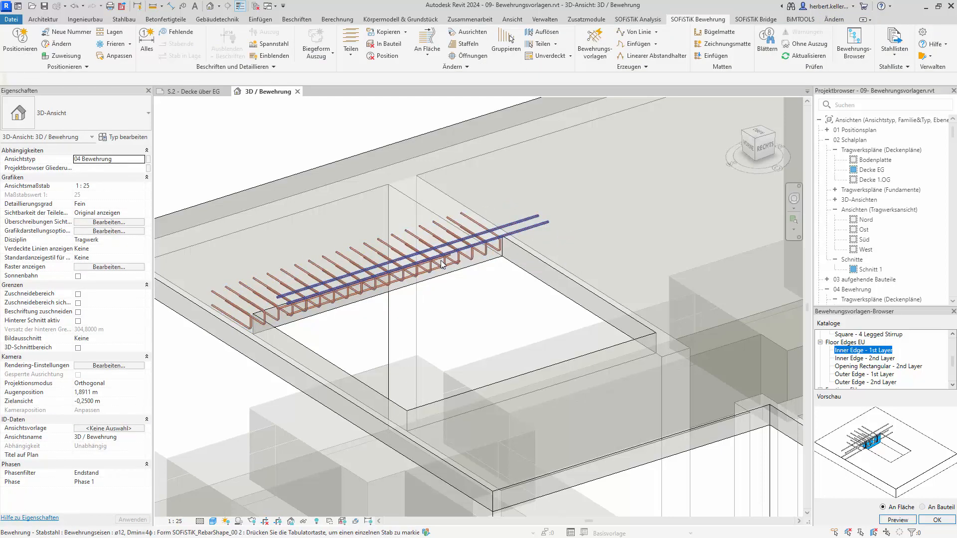
left_click(278, 302)
left_click_drag(287, 307, 233, 321)
middle_click_drag(233, 321, 379, 317, "shift")
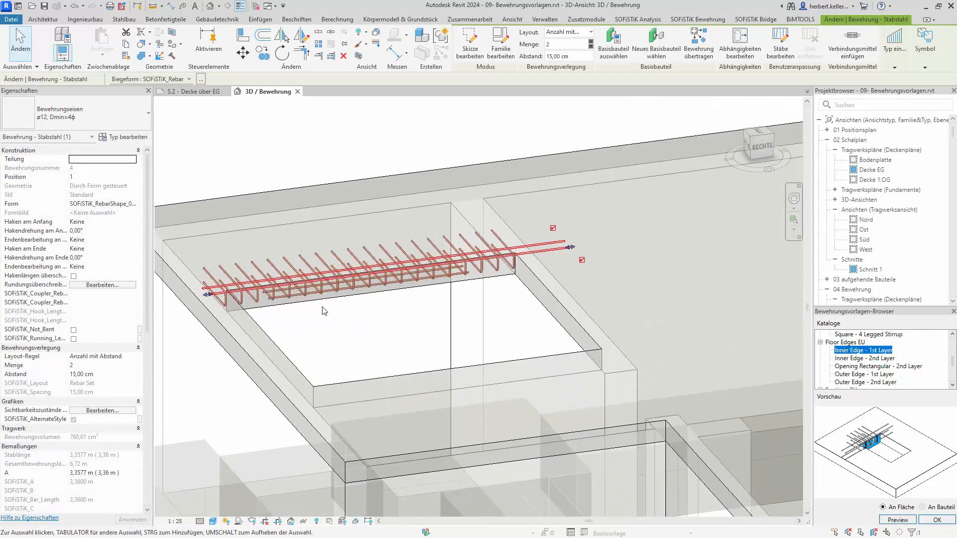
key("Escape")
Lengthen the lower pair of longitudinal ø12 bars at both ends so it runs past both corners of the opening edge
left_click(277, 301)
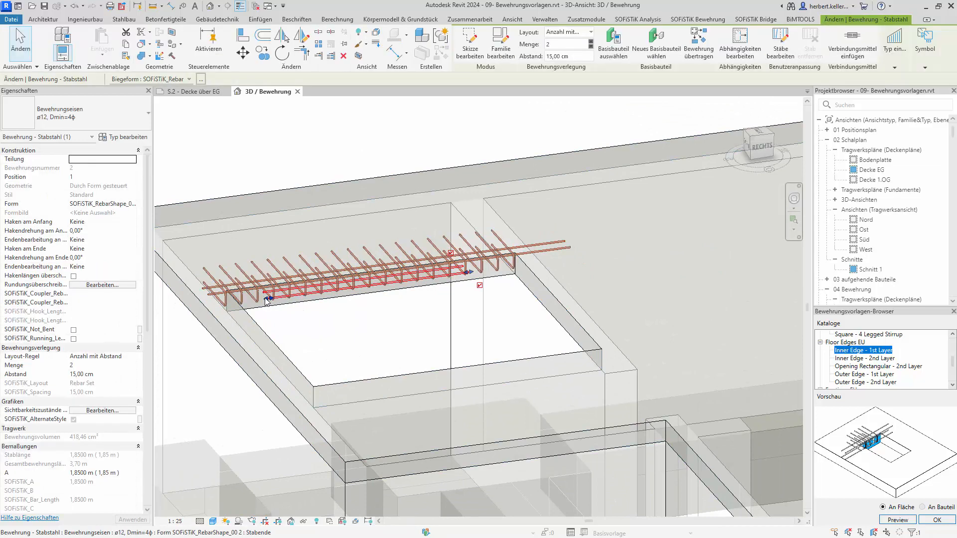
left_click_drag(269, 301, 227, 305)
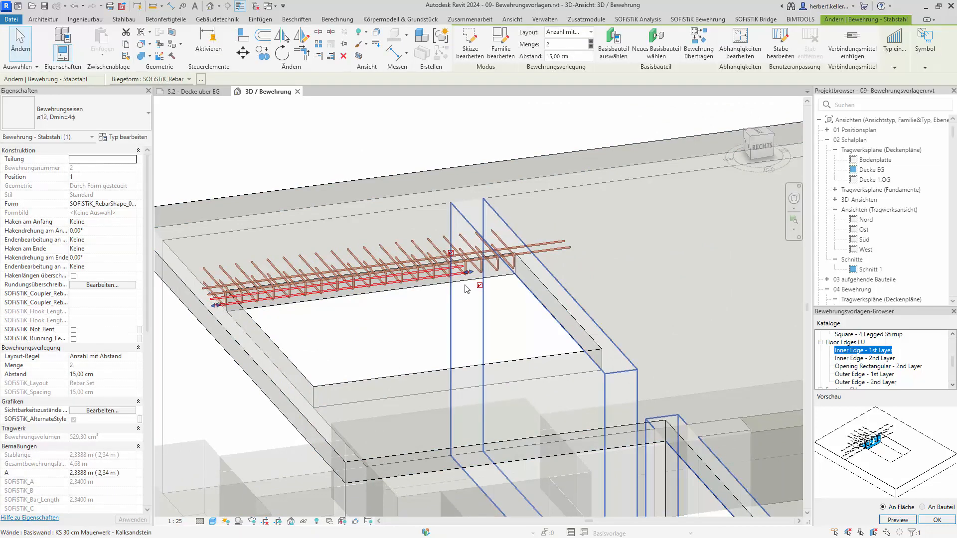
left_click_drag(468, 273, 534, 269)
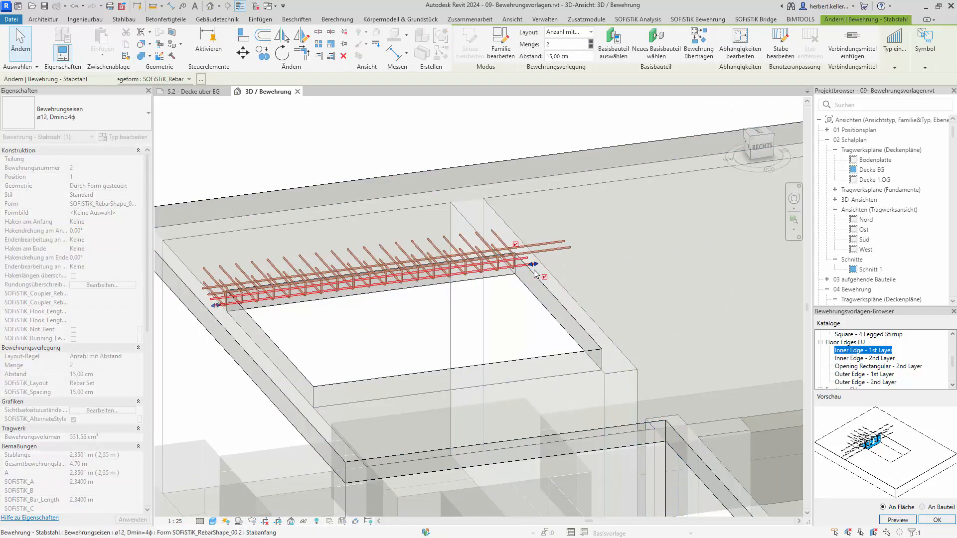
key("Escape")
Change the U-shaped bar set to type ø8, Dmin=4φ and set its maximum spacing to 20 cm
middle_click_drag(474, 295, 410, 305, "shift")
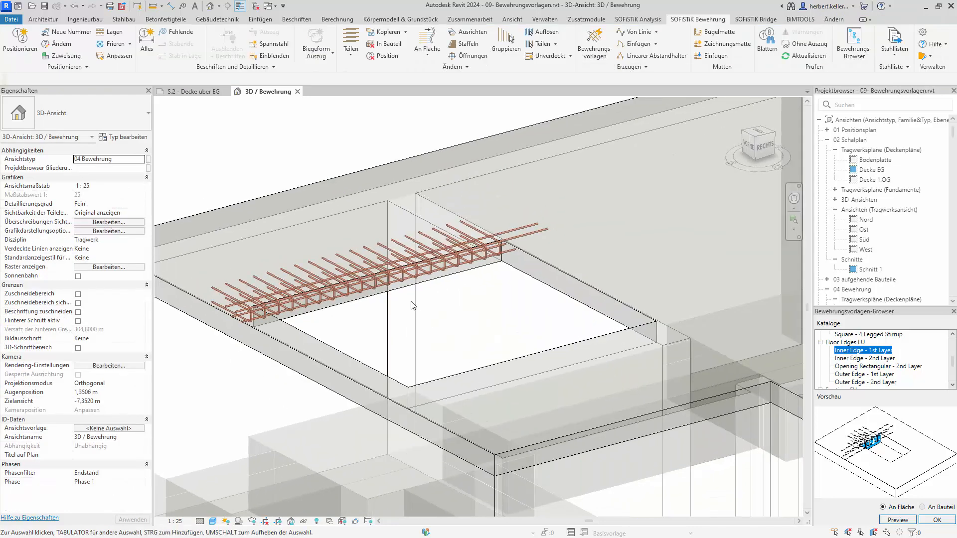
left_click(378, 259)
left_click(132, 111)
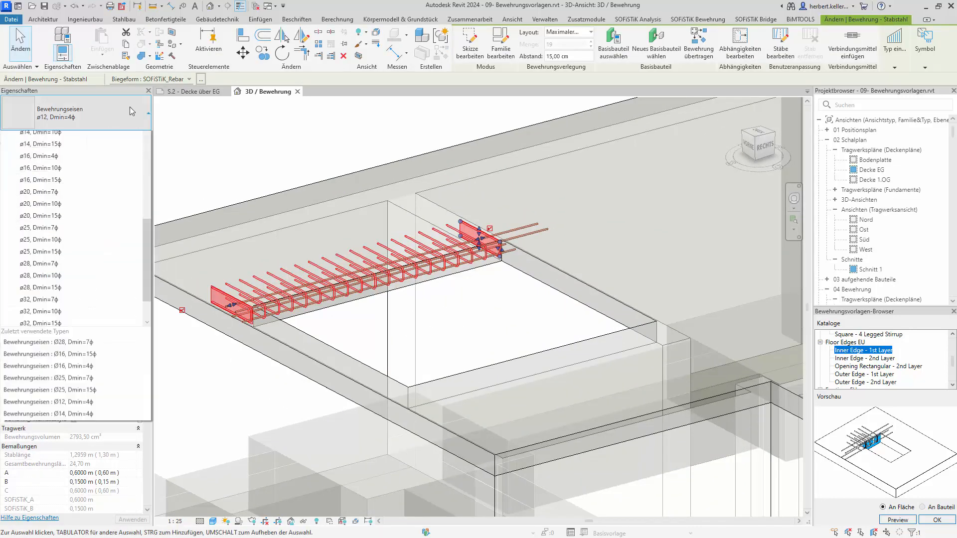
scroll(86, 200, "up", 4)
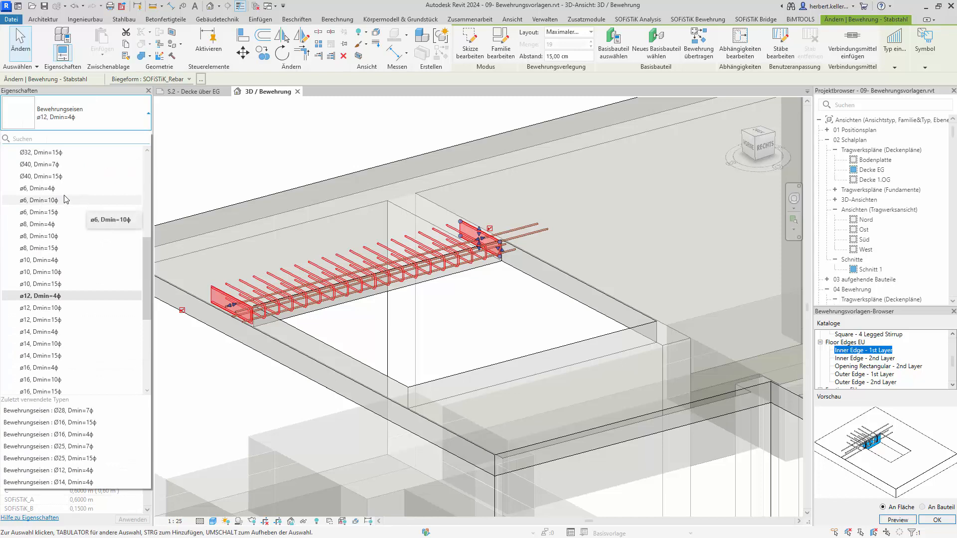
left_click(42, 224)
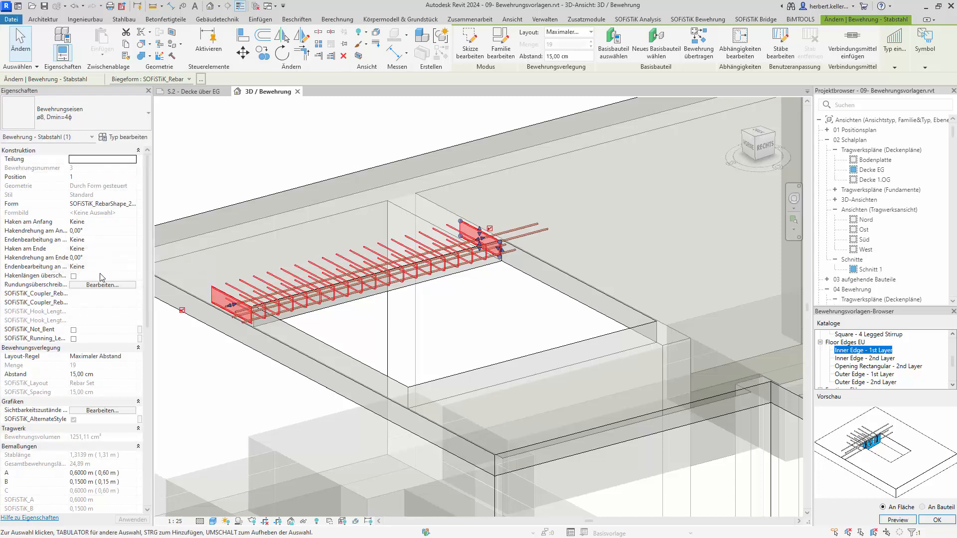
left_click(103, 375)
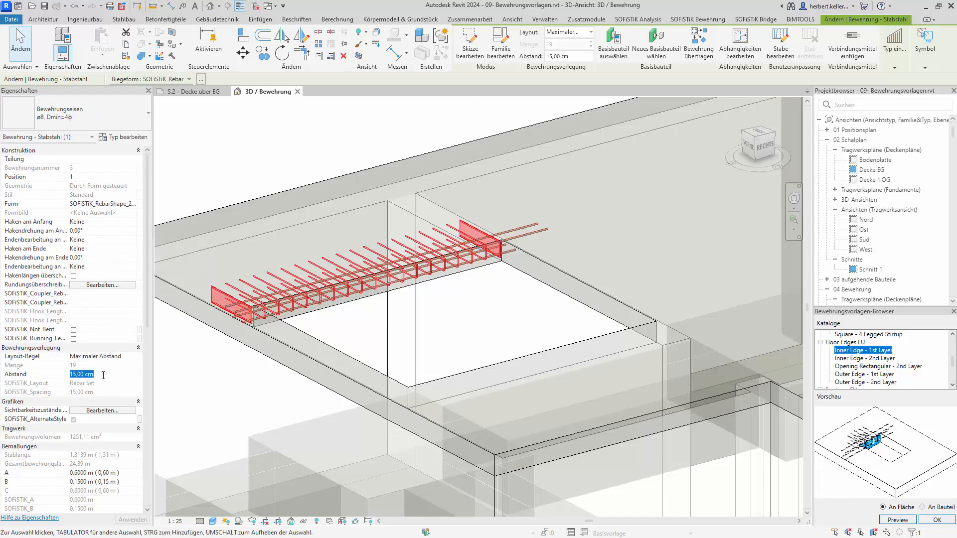
type("20")
key("Return")
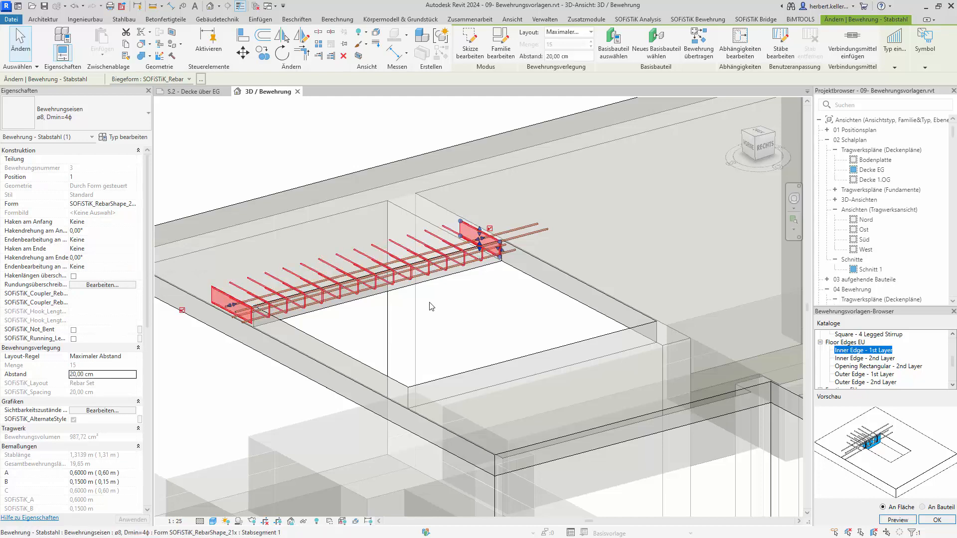
left_click(454, 318)
Edit the sketch of the U-shaped bar set to lengthen its upper leg to about 1.00 m
middle_click_drag(454, 318, 476, 336, "shift")
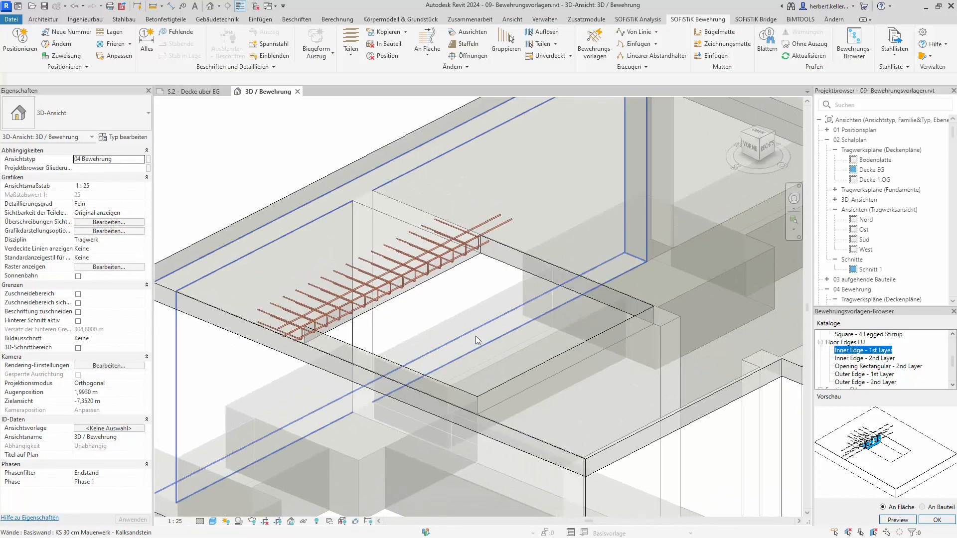
middle_click_drag(414, 355, 280, 346, "shift")
scroll(278, 344, "up", 2)
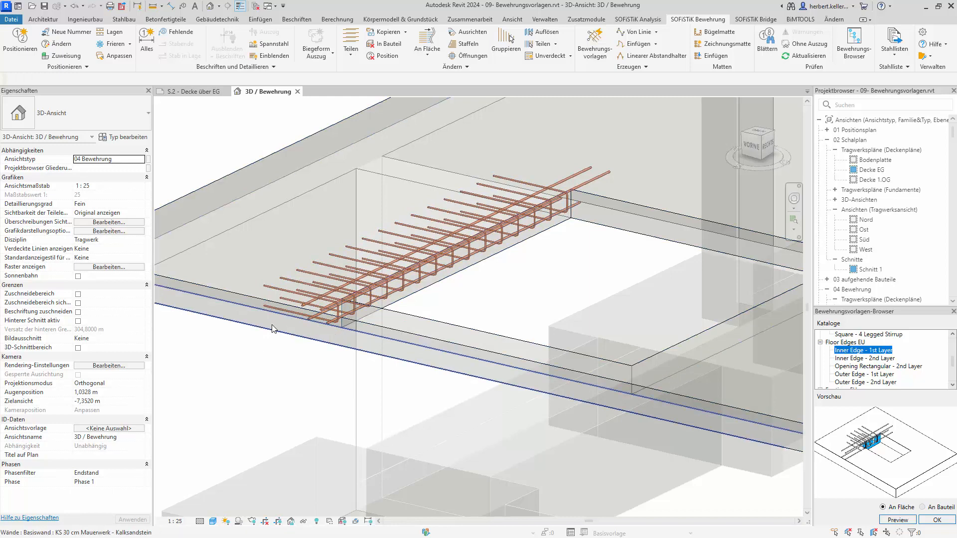
left_click(278, 295)
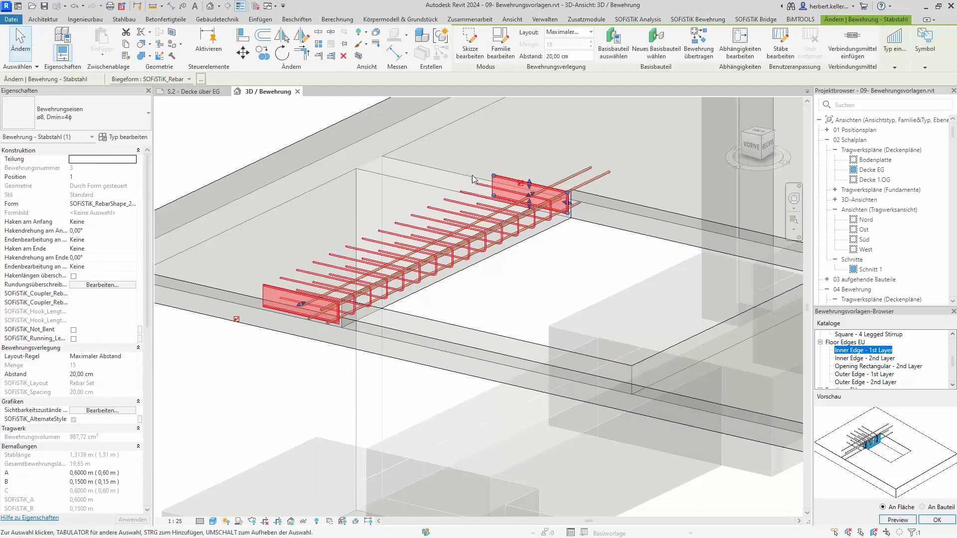
left_click(469, 39)
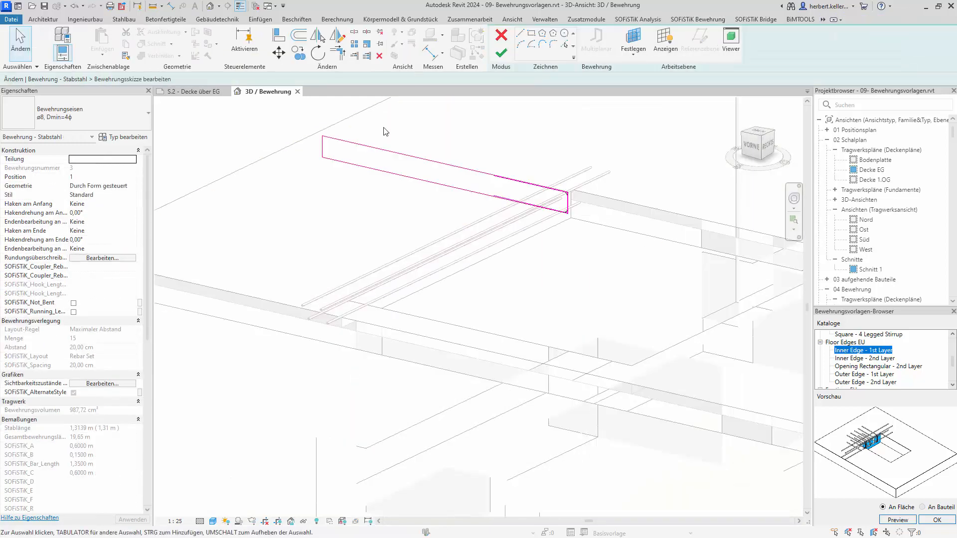
scroll(469, 183, "up", 5)
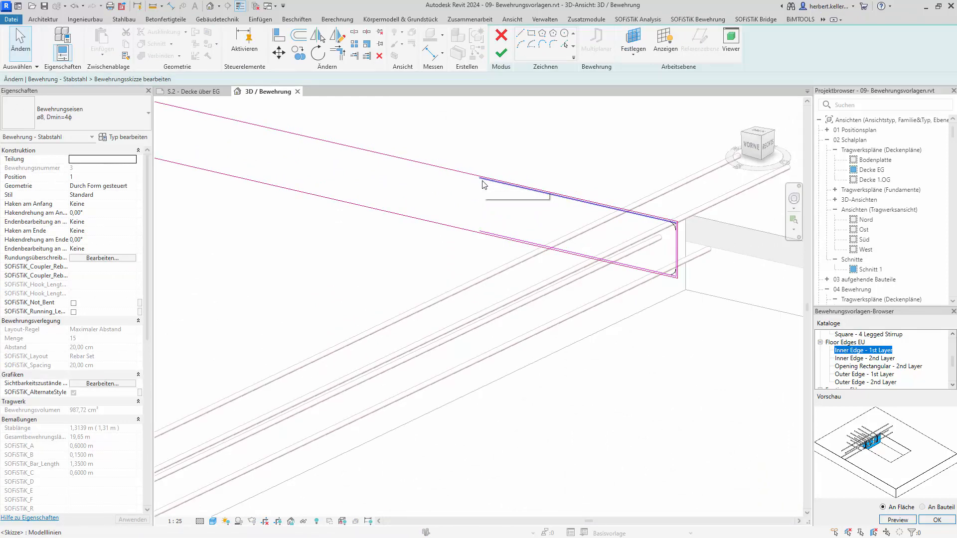
left_click(482, 184)
mouse_move(480, 179)
left_mouse_down()
mouse_move(391, 169)
mouse_move(348, 148)
left_mouse_up()
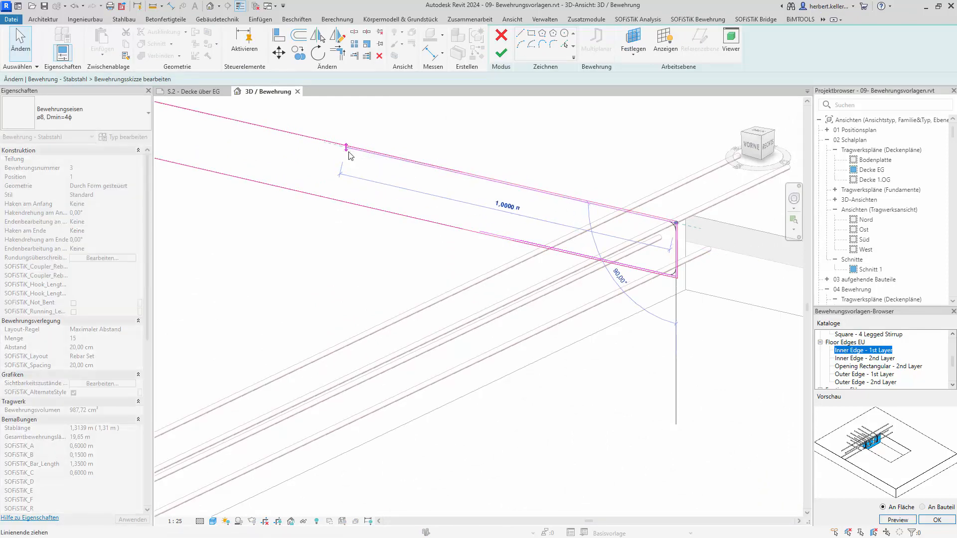
left_click(501, 52)
scroll(506, 255, "down", 5)
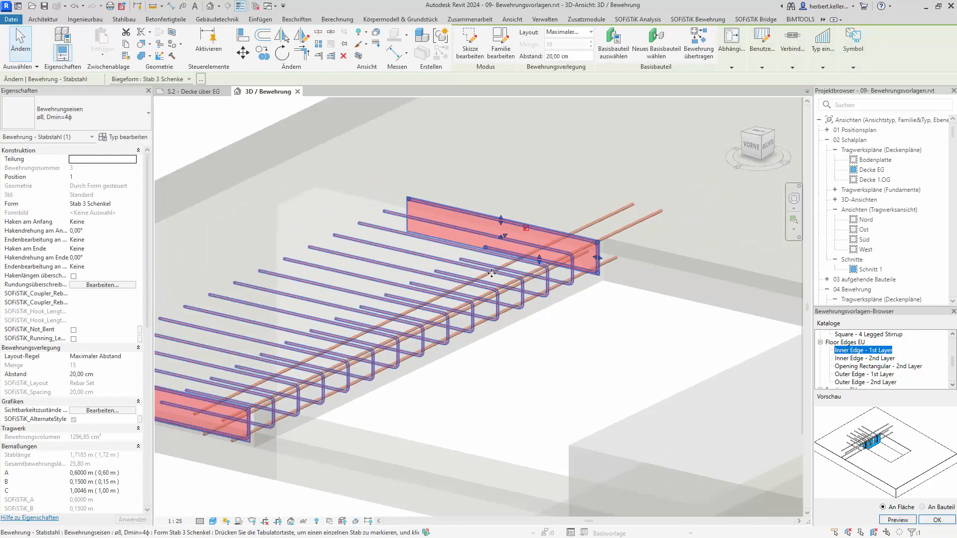
key("Escape")
Place the Floor Edges EU template "Outer Edge - 1st Layer" by face on the outer slab edge at the end of the building
middle_click_drag(448, 352, 351, 397, "shift")
scroll(352, 397, "up", 3)
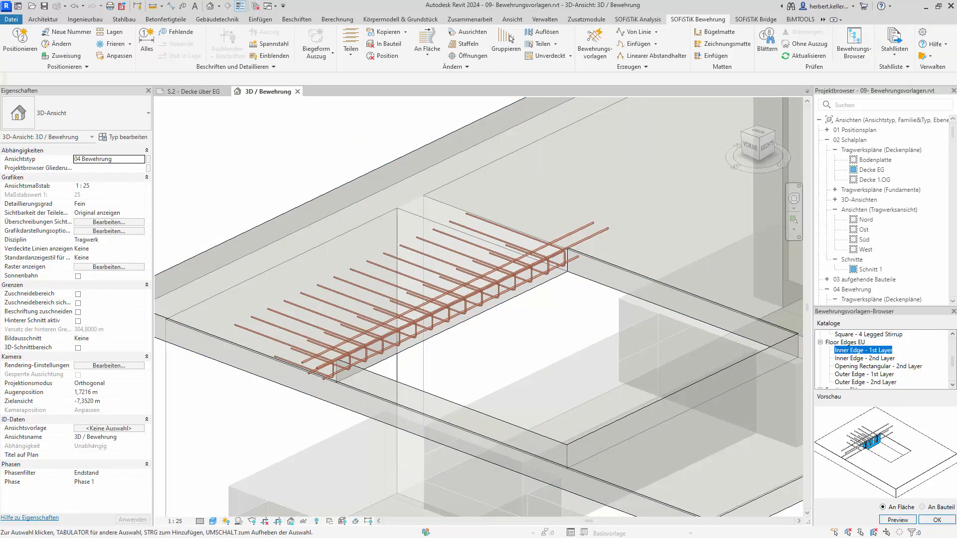
scroll(633, 340, "down", 4)
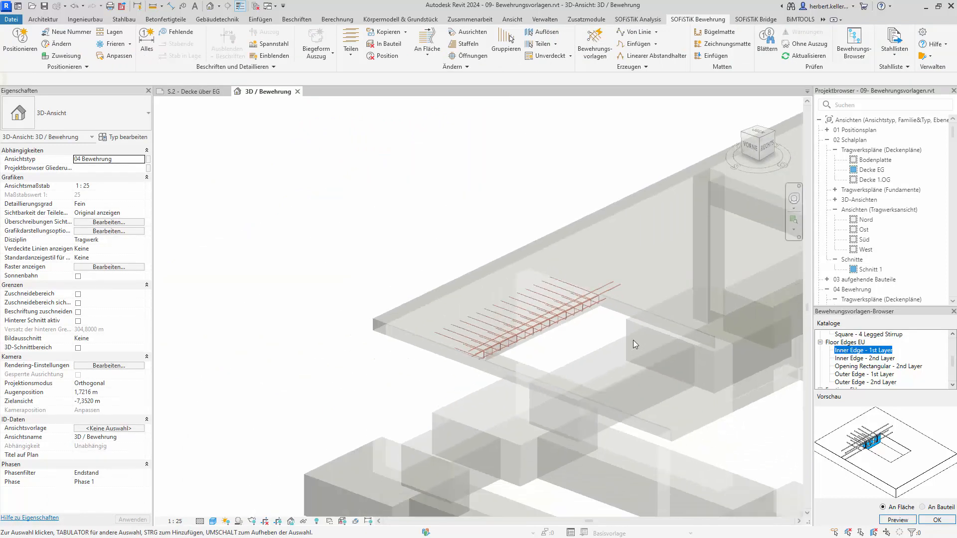
middle_click_drag(581, 218, 238, 175)
middle_click_drag(614, 319, 510, 402)
scroll(559, 208, "up", 5)
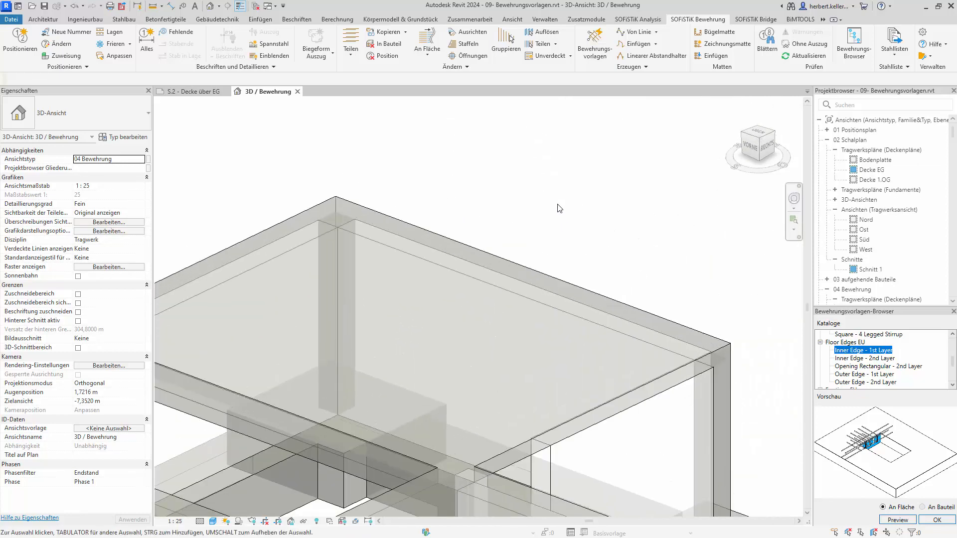
left_click(855, 375)
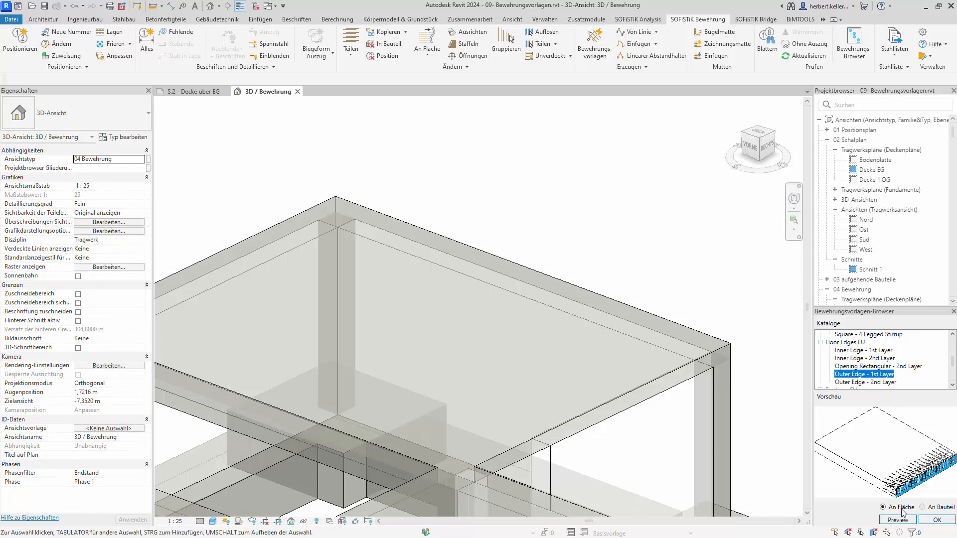
left_click(943, 523)
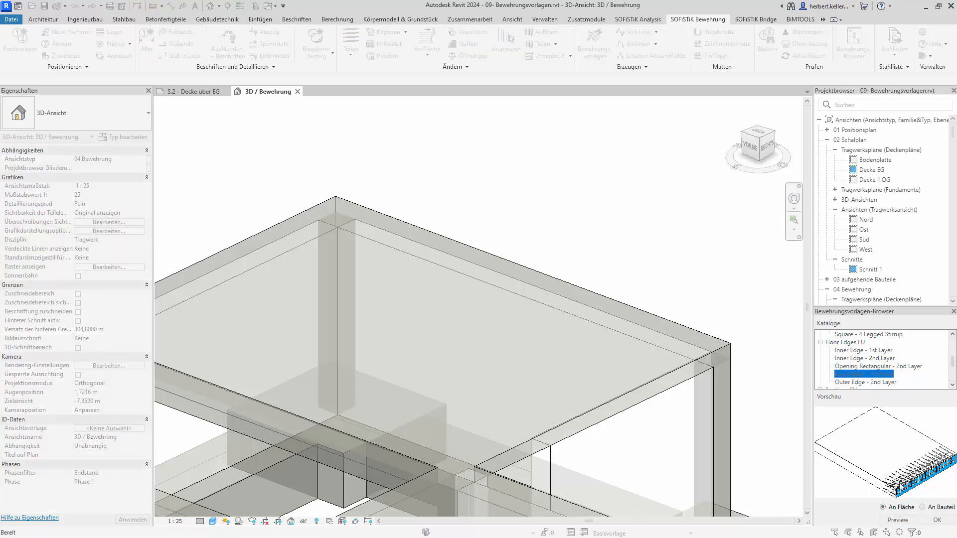
left_click(655, 316)
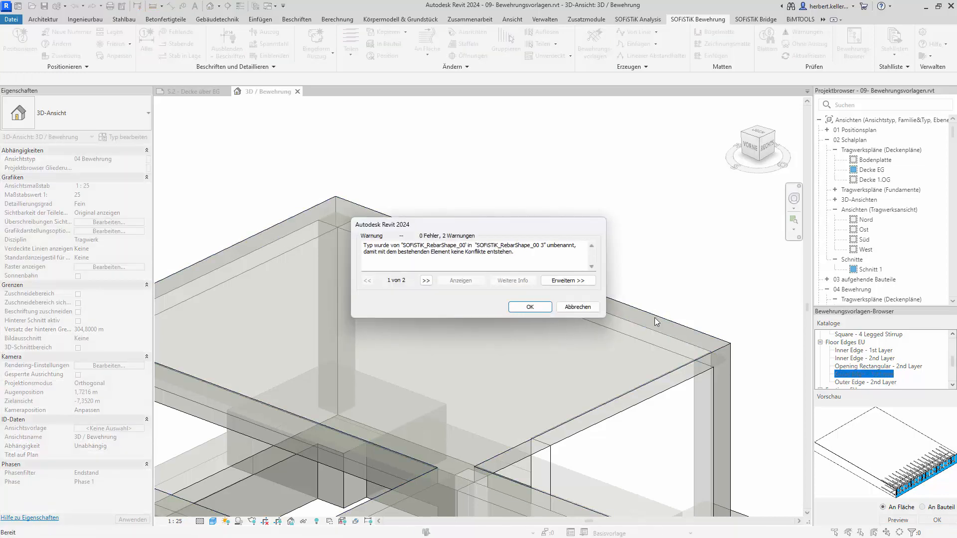
left_click(543, 306)
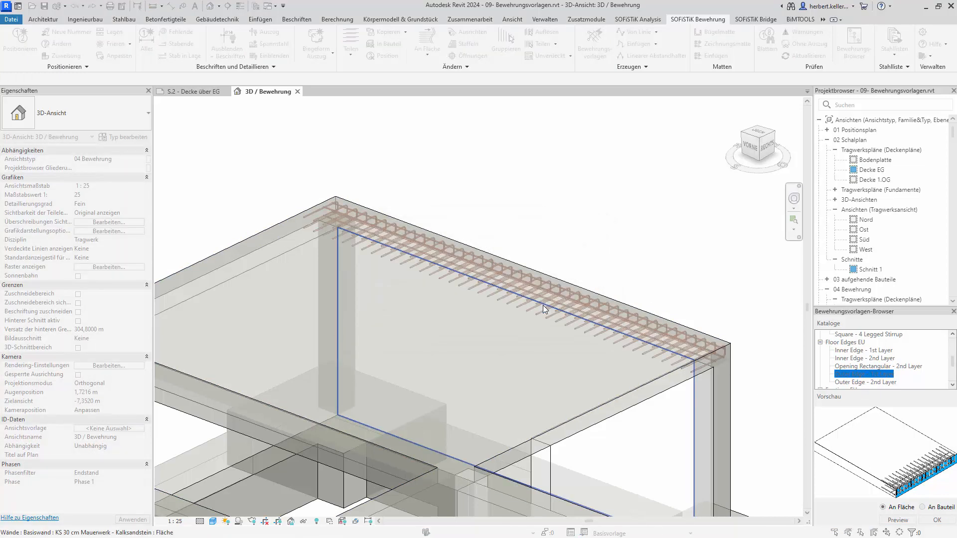
key("Escape")
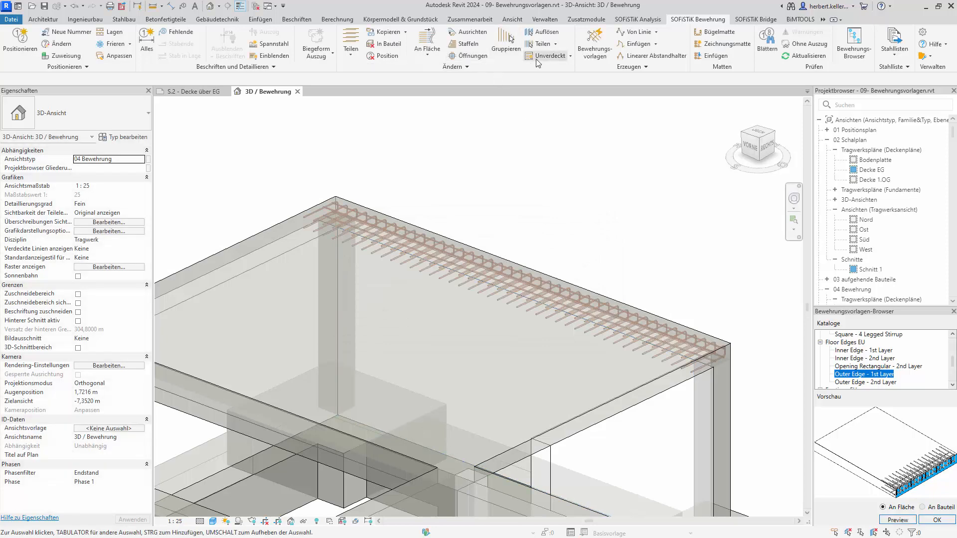
Examine the placed outer edge reinforcement in the 3D view, both up close and in relation to the whole slab
middle_click_drag(686, 256, 604, 277, "shift")
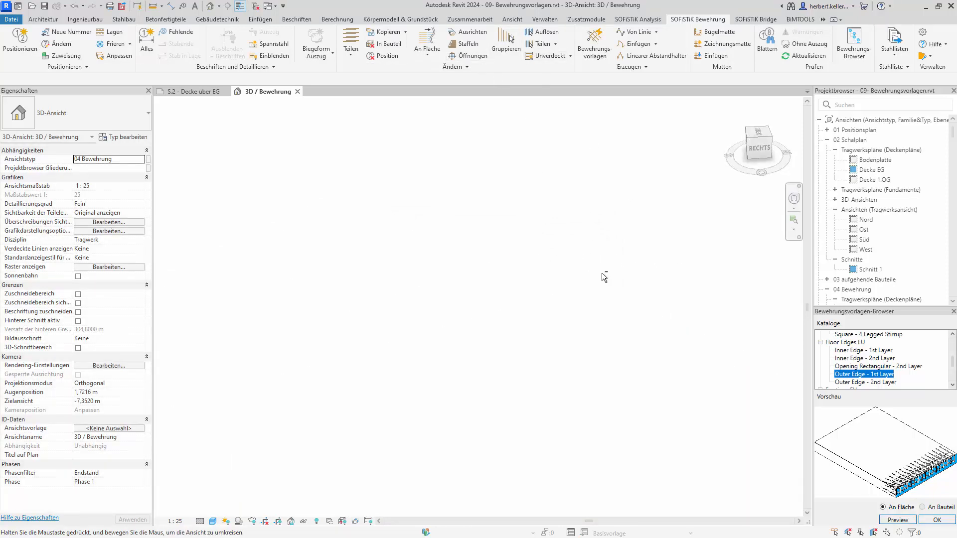
middle_click(604, 276)
middle_click(604, 277)
scroll(718, 239, "up", 6)
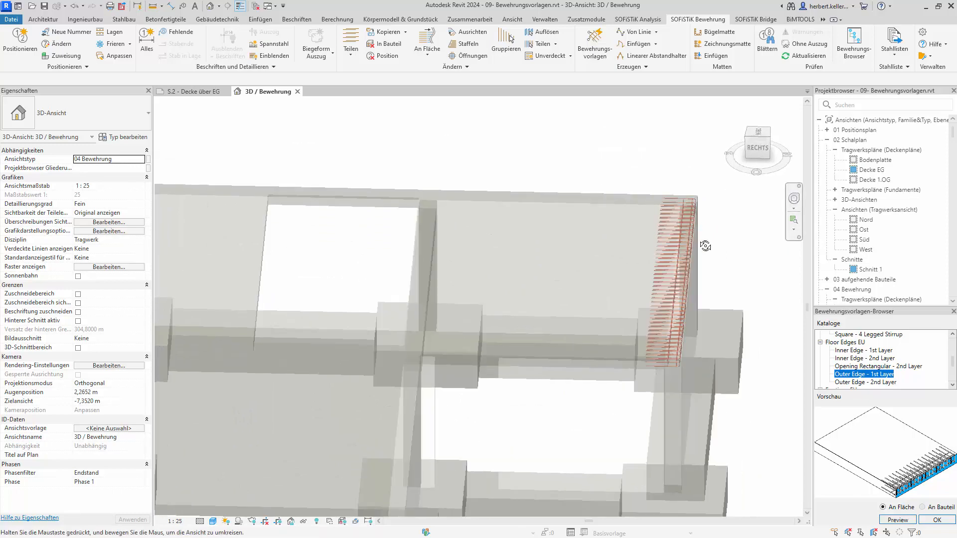
middle_click_drag(718, 239, 640, 276, "shift")
scroll(576, 471, "up", 5)
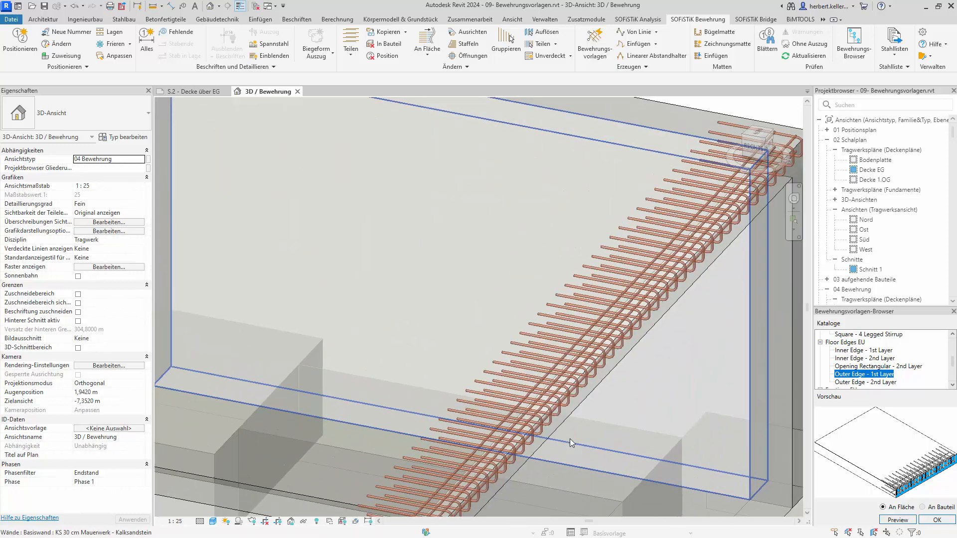
scroll(570, 414, "down", 5)
middle_click_drag(578, 443, 631, 315, "shift")
middle_click_drag(586, 228, 622, 376)
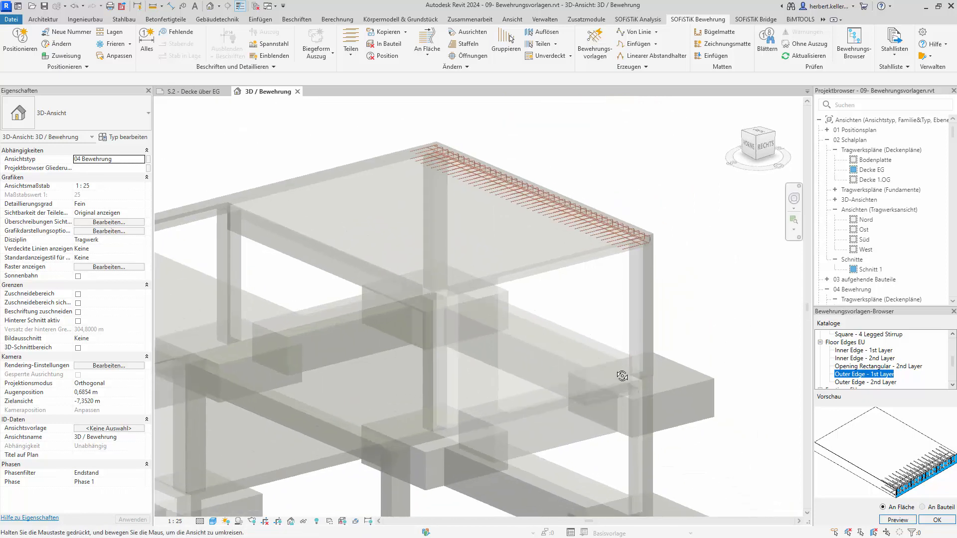
middle_click_drag(568, 289, 606, 376)
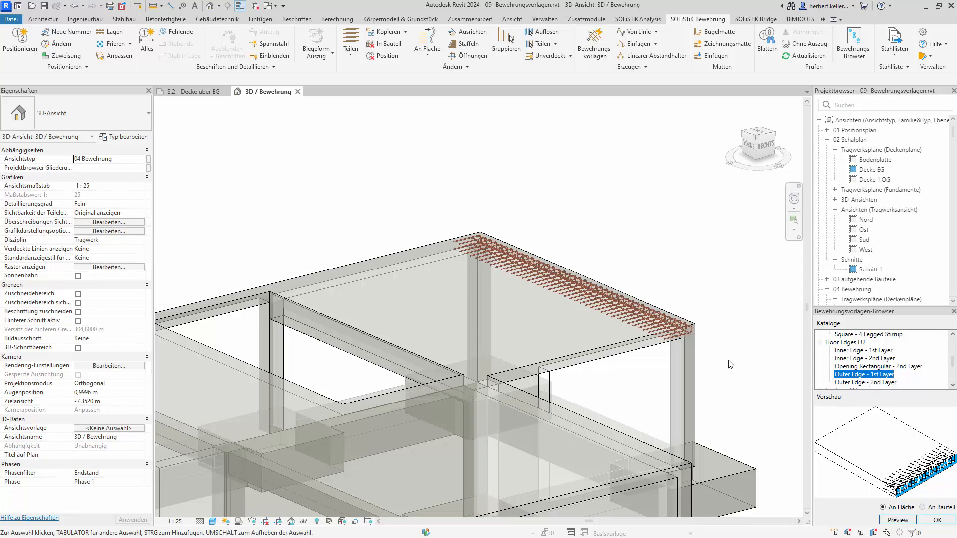
Place the Floor Edges EU template "Outer Edge - 2nd Layer" by face on the adjoining outer slab edge
left_click(876, 382)
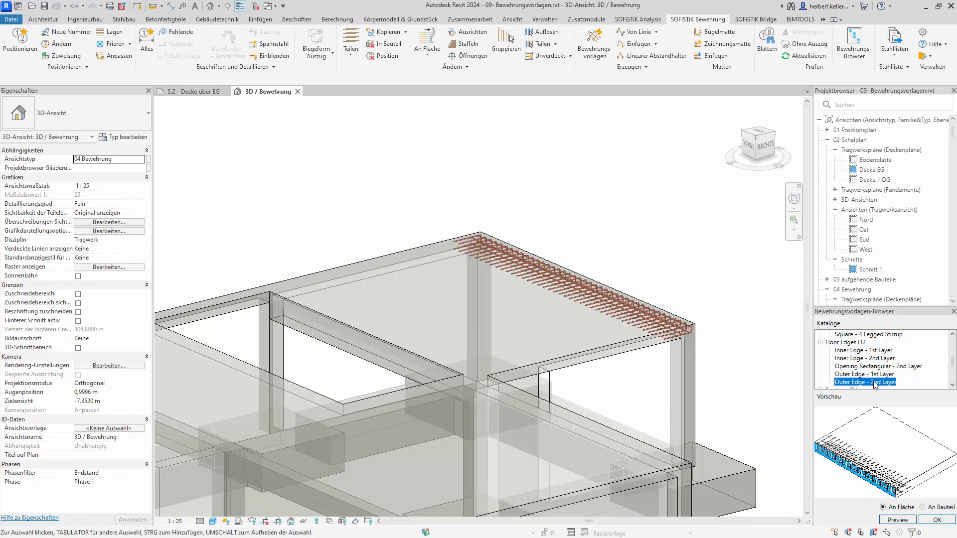
left_click(933, 520)
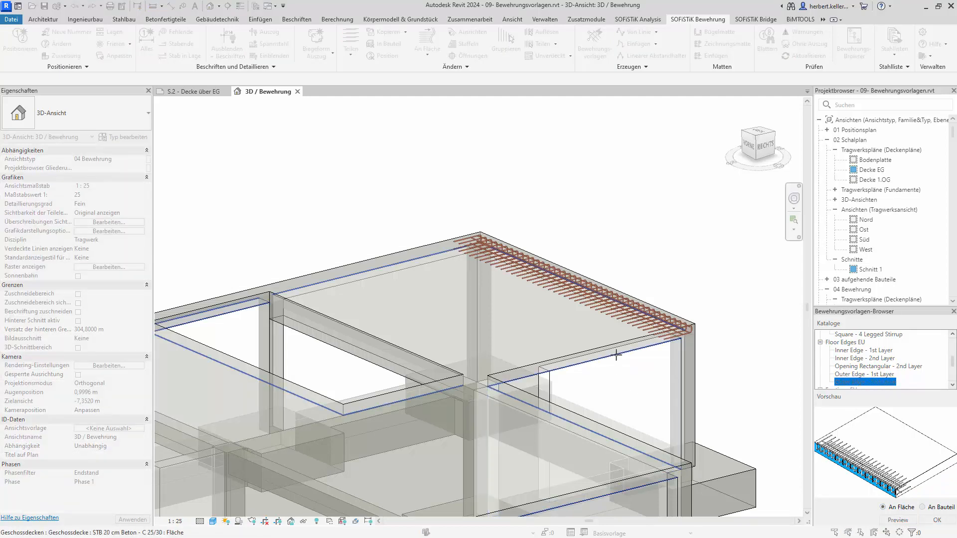
left_click(616, 355)
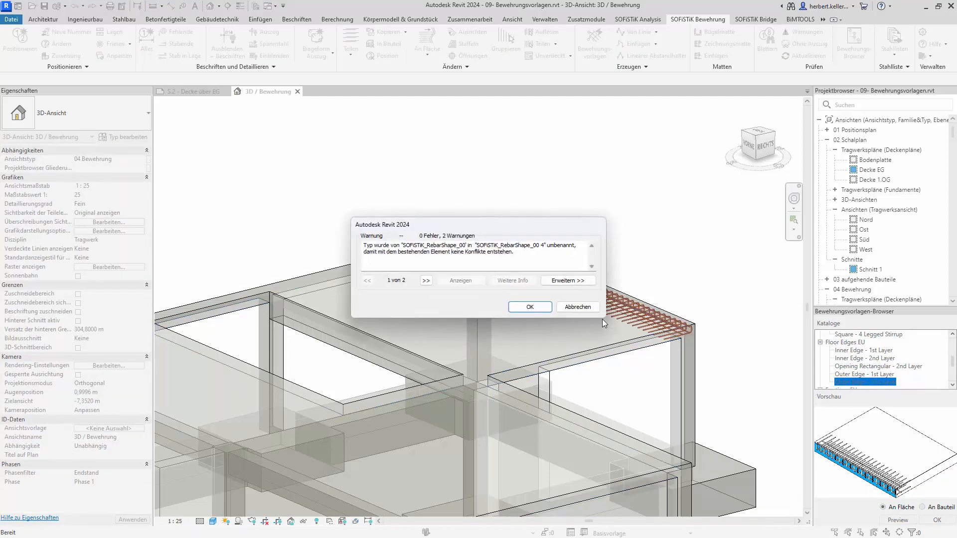
left_click(528, 307)
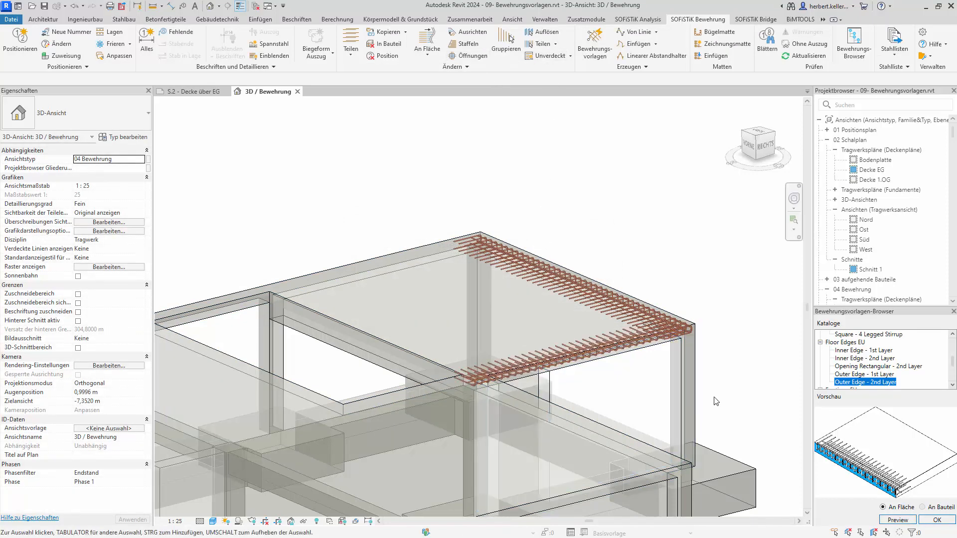
Examine the two outer edge reinforcement layers at the slab corner, up close in a side view of the model
scroll(666, 377, "up", 2)
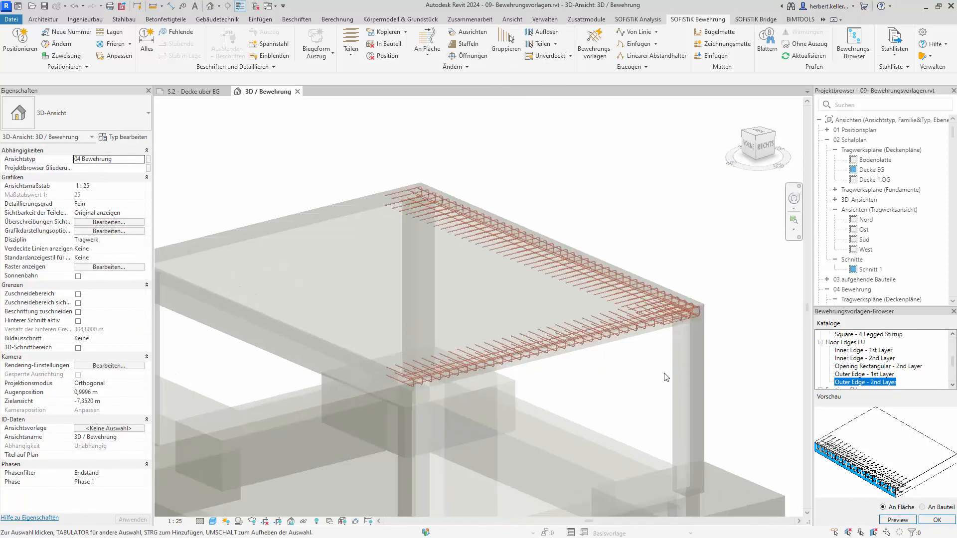
left_click(769, 150)
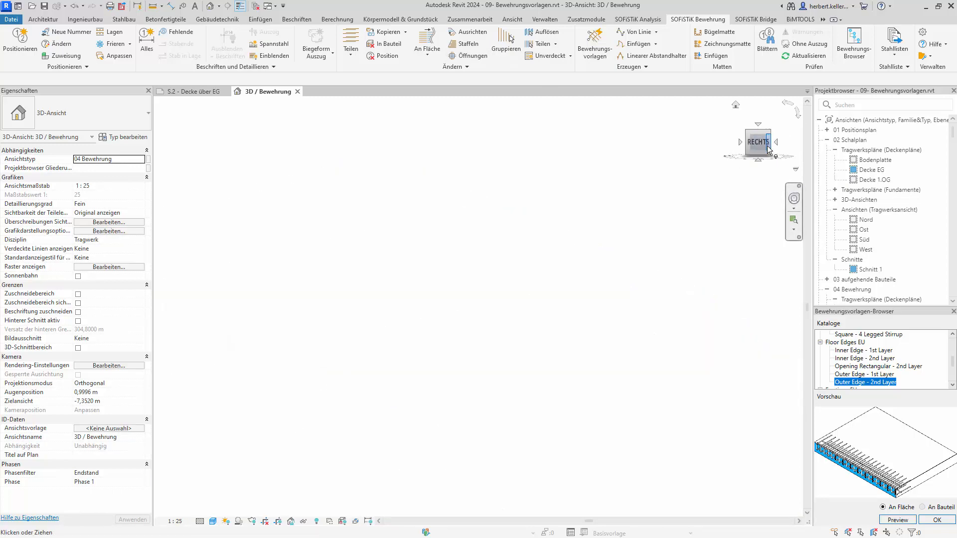
scroll(642, 250, "up", 5)
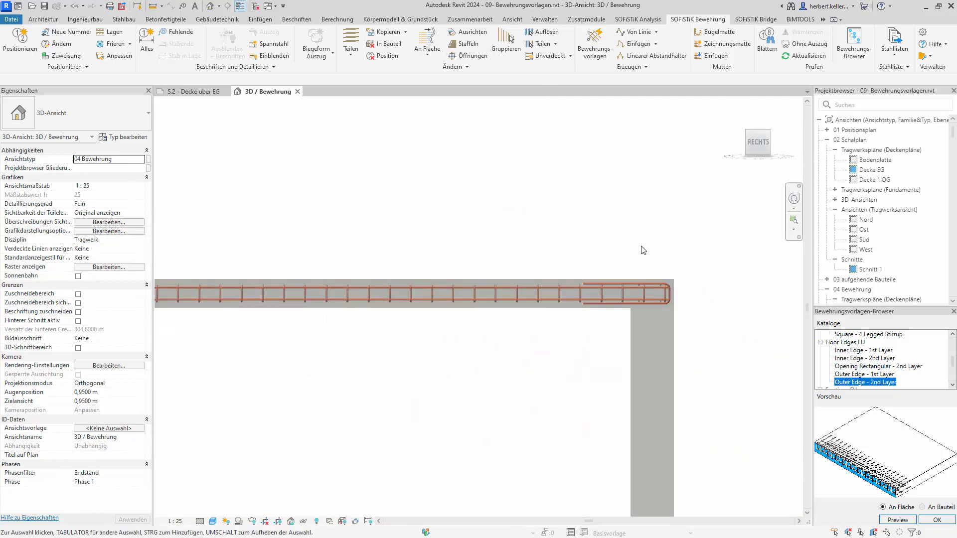
scroll(643, 250, "up", 2)
scroll(620, 301, "up", 2)
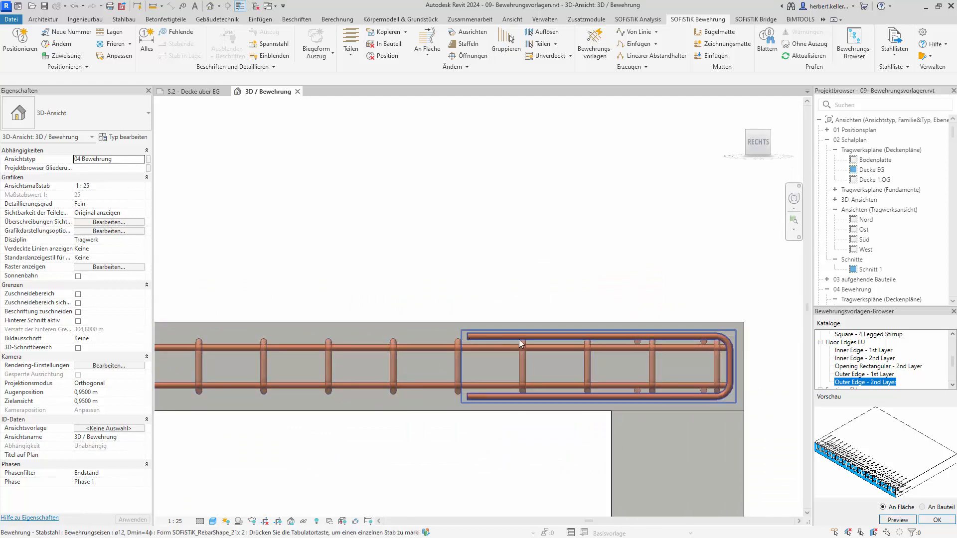
scroll(626, 345, "down", 3)
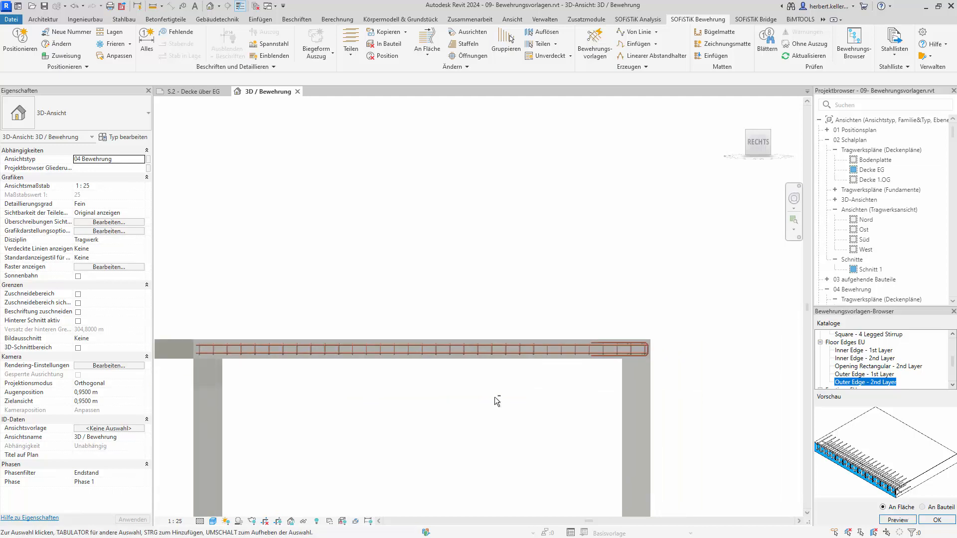
middle_click_drag(495, 397, 590, 449, "shift")
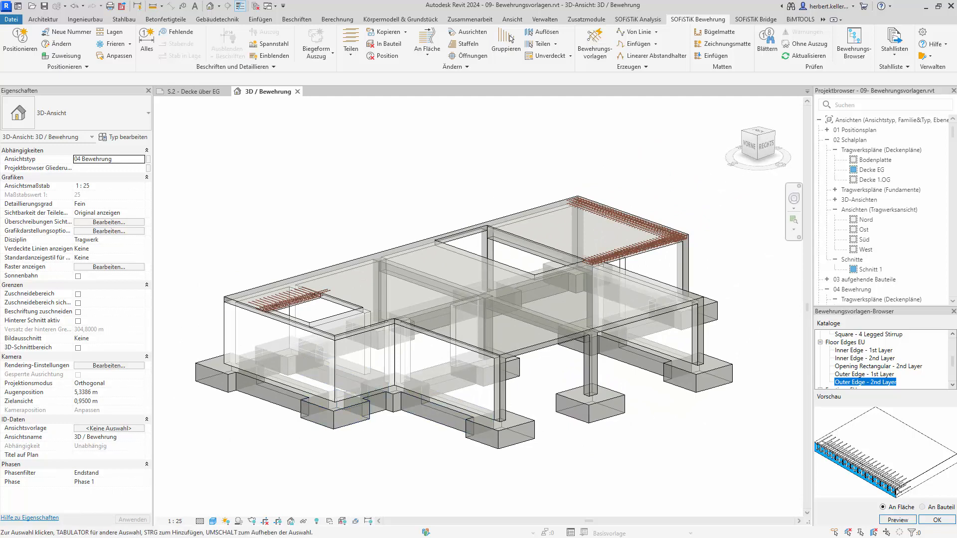
Place the Columns EU template "Rectangular - 3 Legged Stirrup" by element on the free-standing column above the isolated footing
scroll(892, 349, "up", 3)
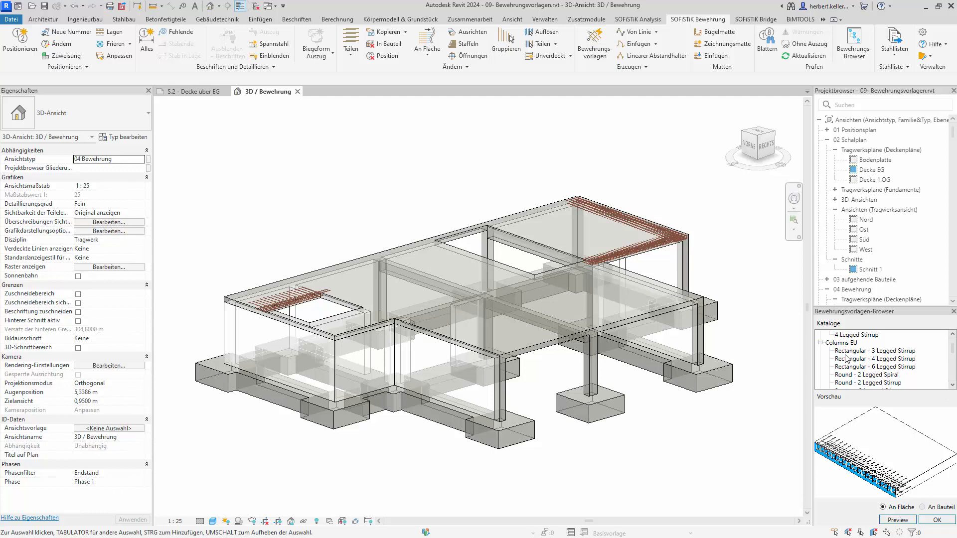
scroll(863, 367, "down", 1)
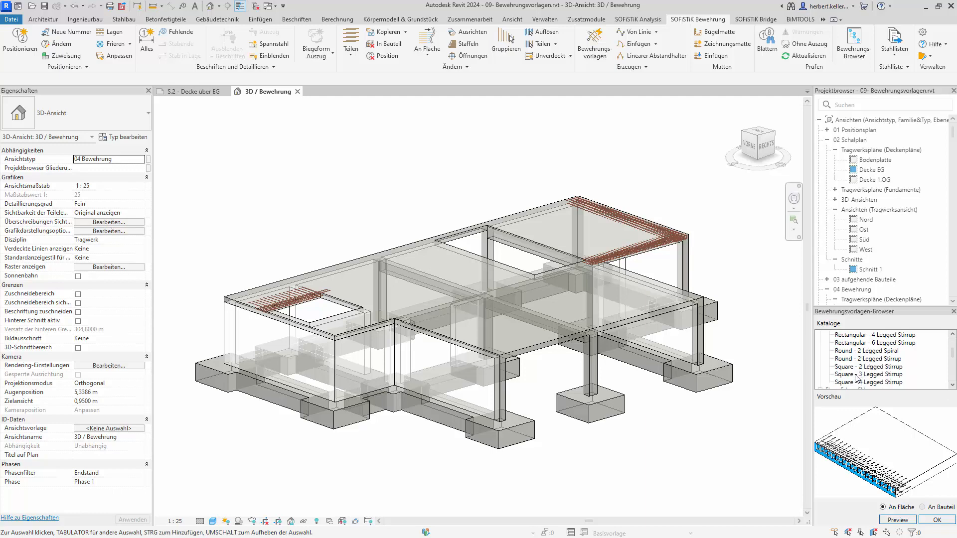
scroll(857, 378, "up", 1)
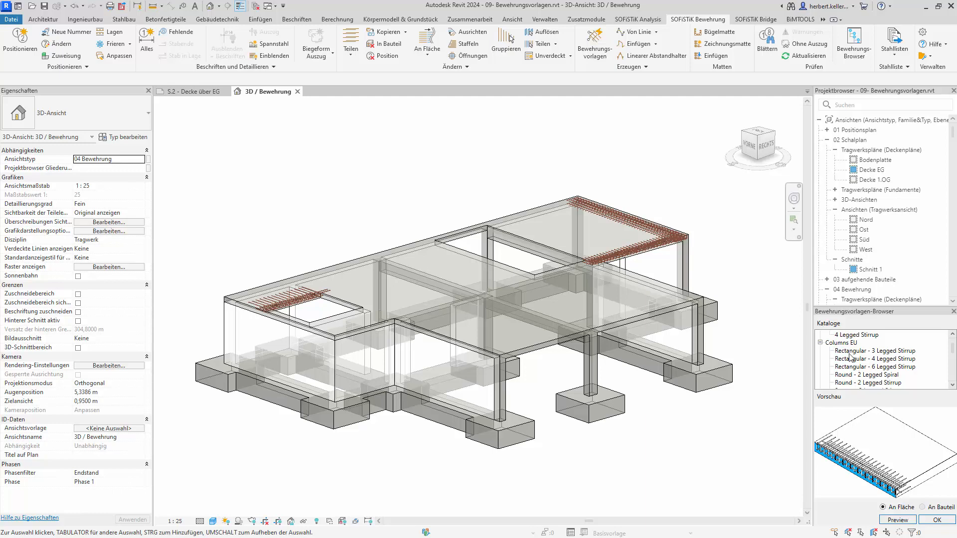
left_click(850, 352)
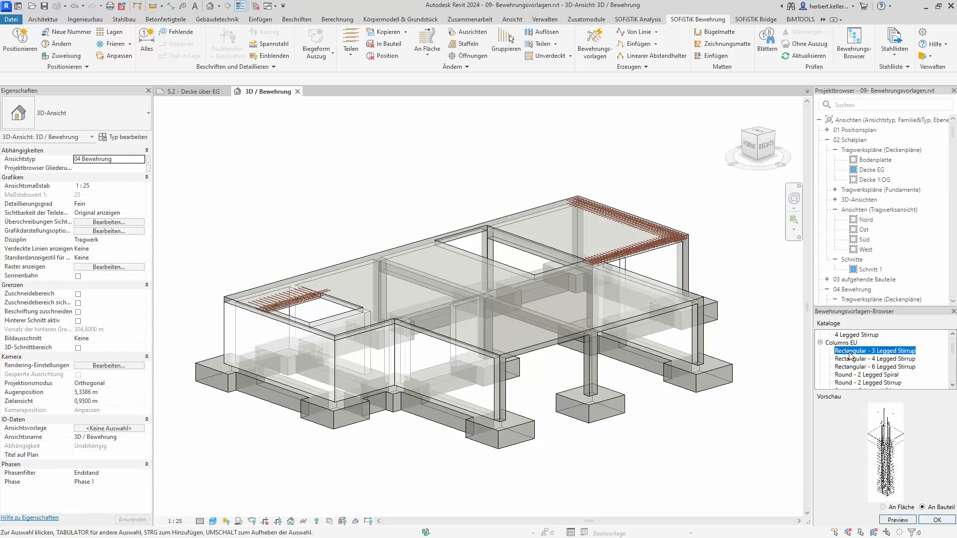
left_click(938, 520)
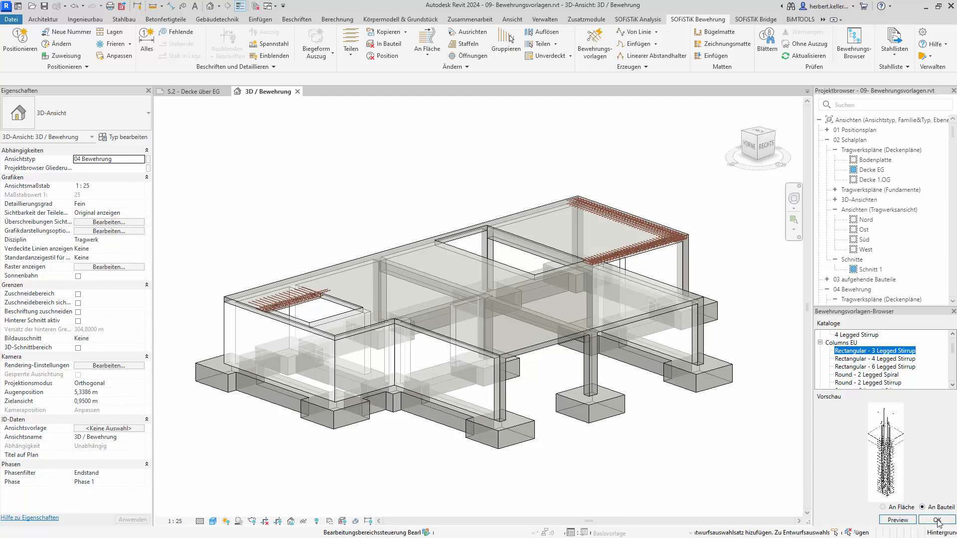
left_click(590, 374)
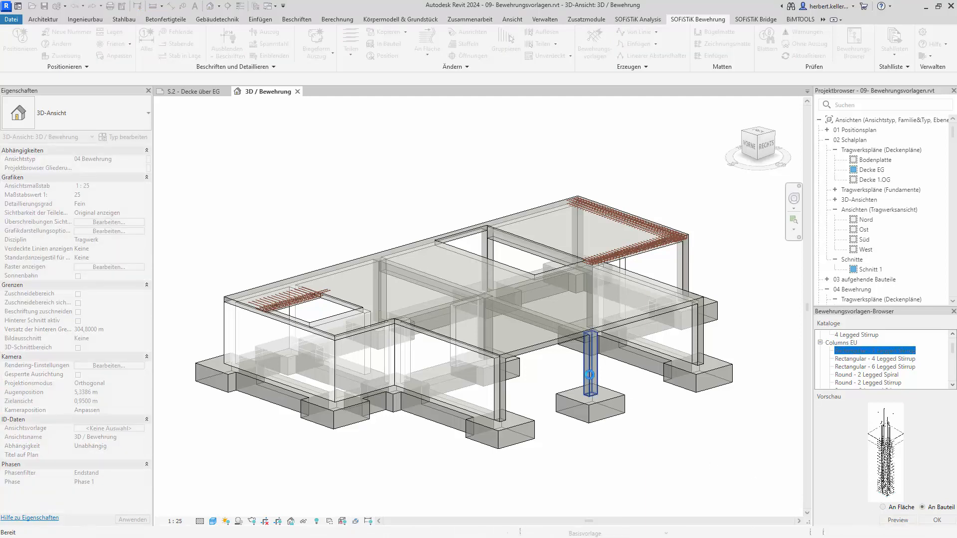
left_click(532, 306)
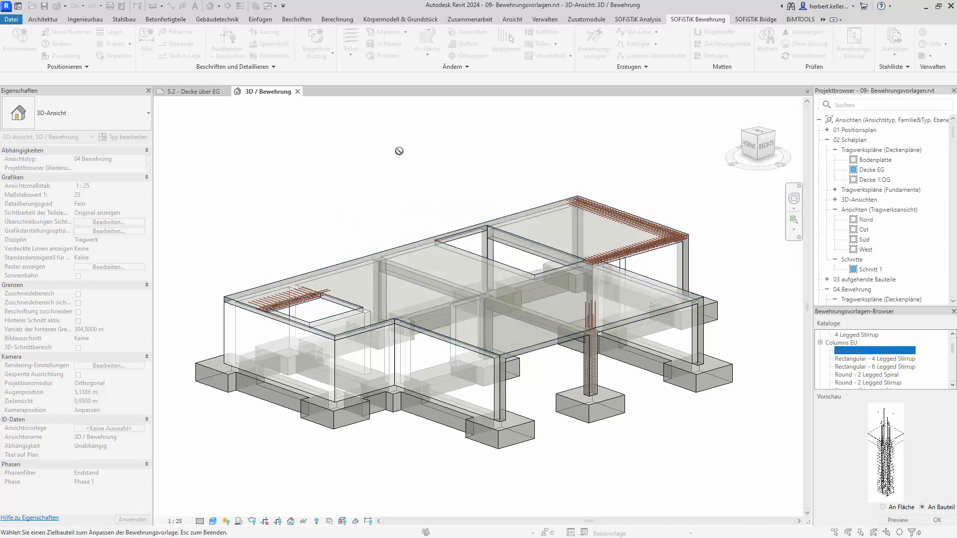
key("Escape")
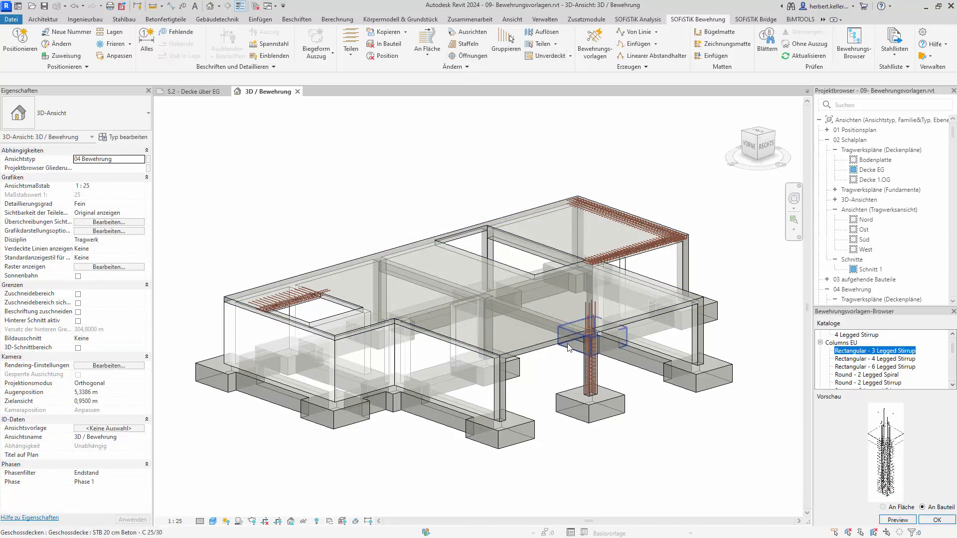
Switch the reinforced column's type to "30/60 cm - Beton C 25/30" to test the reinforcement's adaptation, and undo the type change
scroll(606, 352, "up", 6)
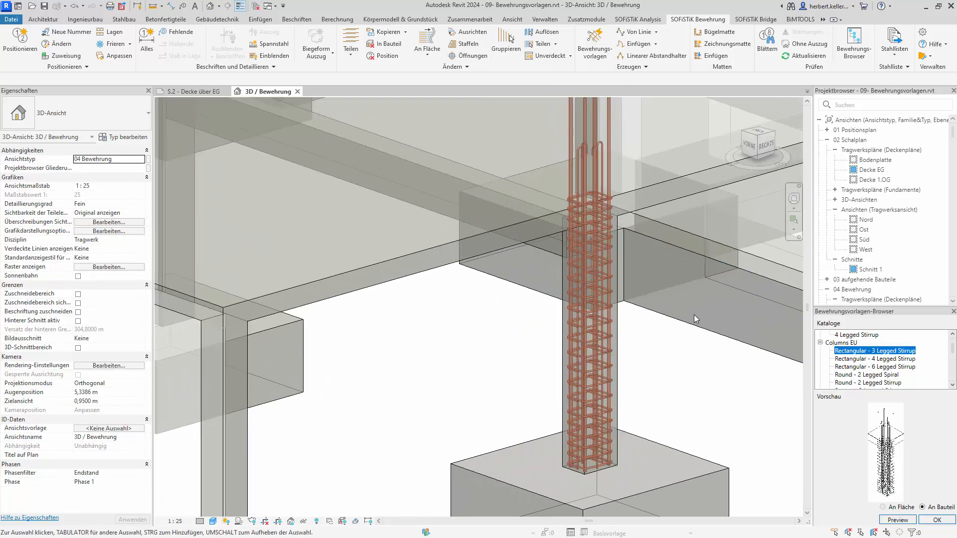
middle_click_drag(661, 357, 670, 333, "shift")
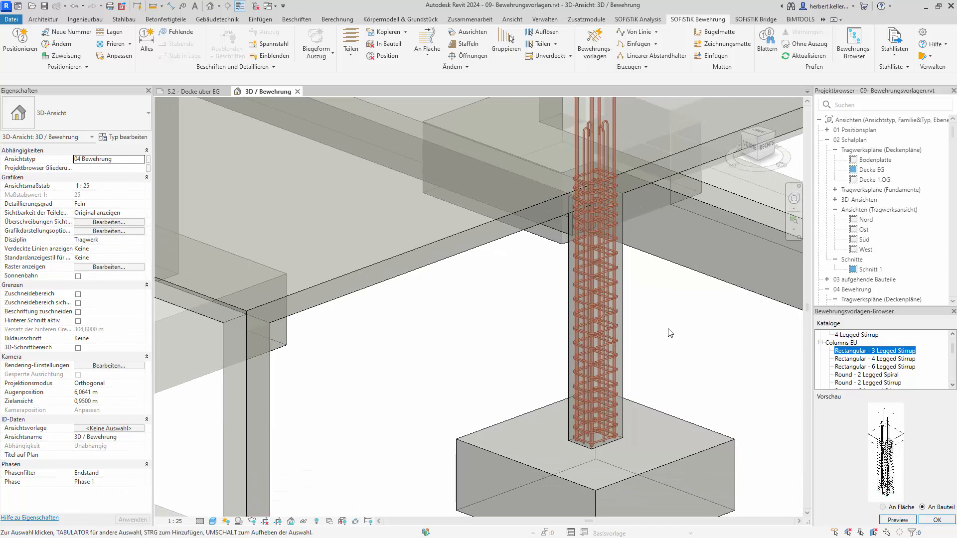
left_click(624, 287)
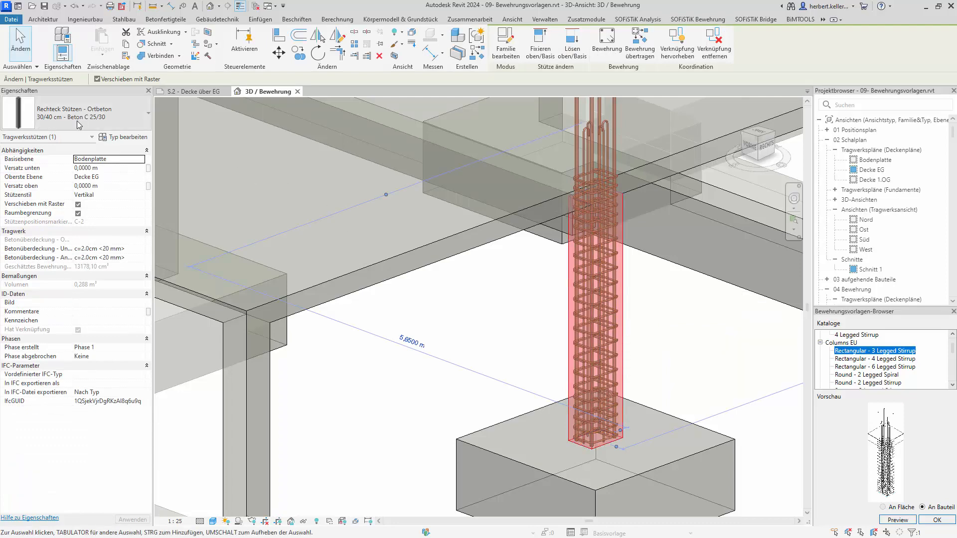
left_click(148, 118)
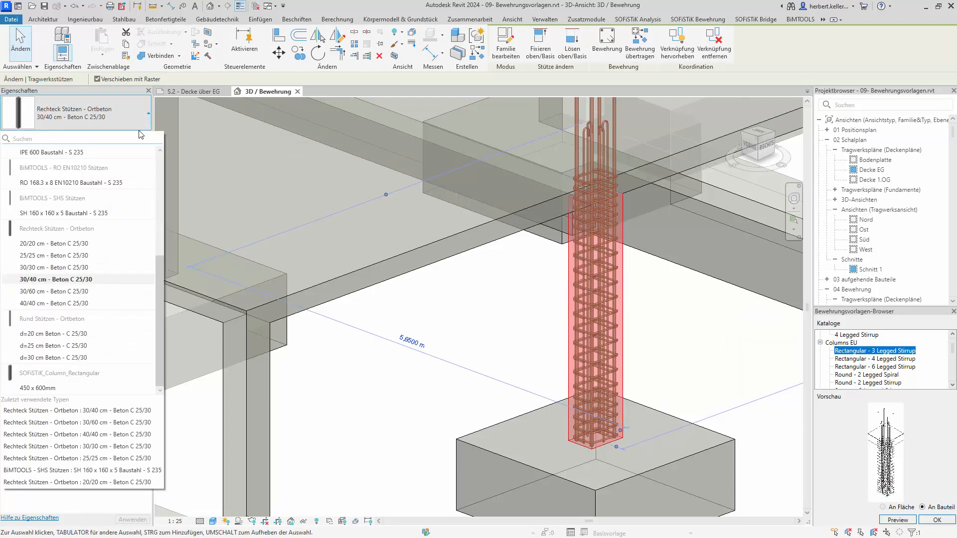
left_click(34, 291)
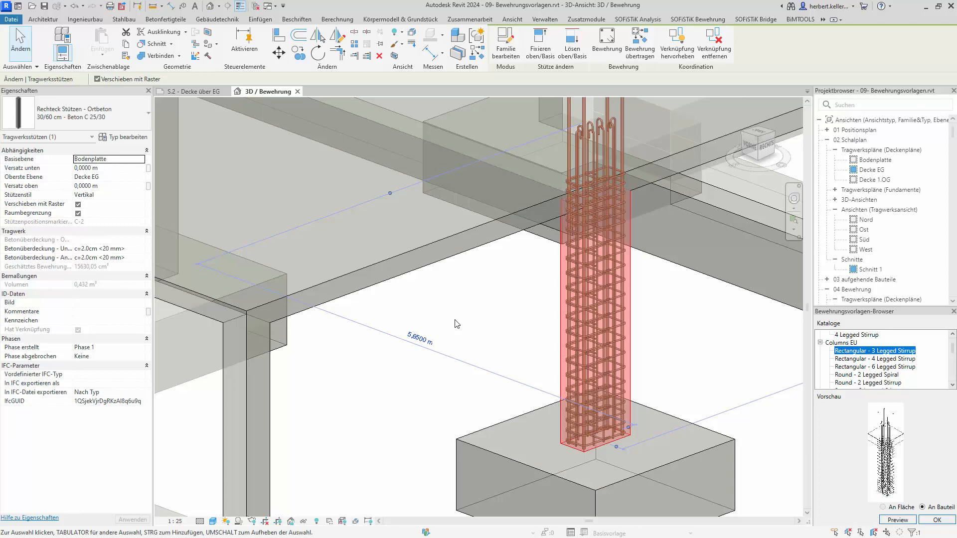
key("Escape")
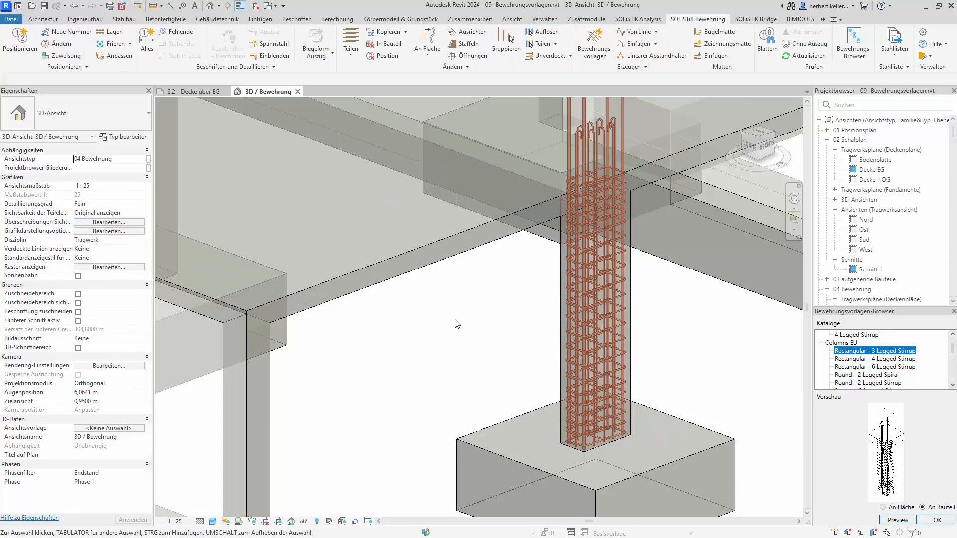
left_click(74, 7)
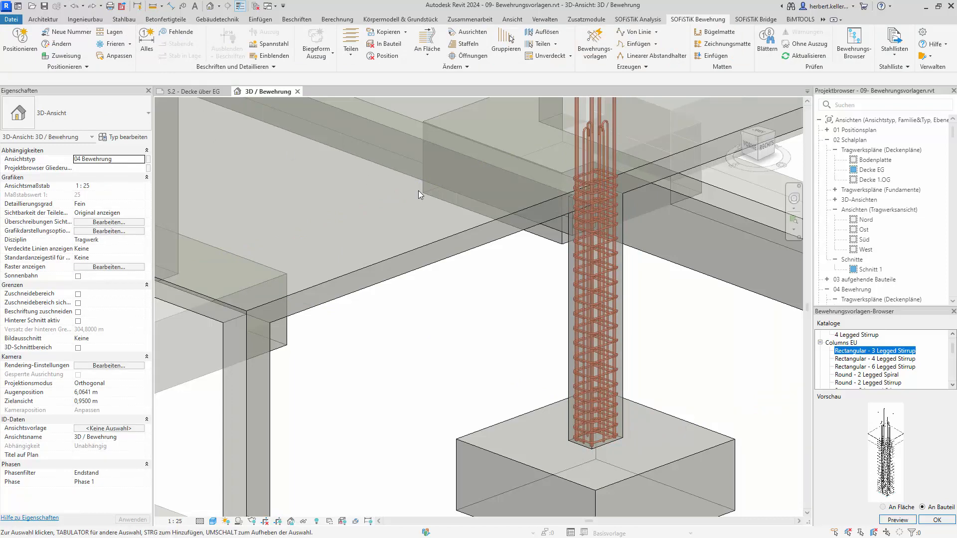
Place the Vorlagen HK template "Anschlusseisen" by element on the reinforced column as starter bars in the footing
scroll(867, 367, "down", 3)
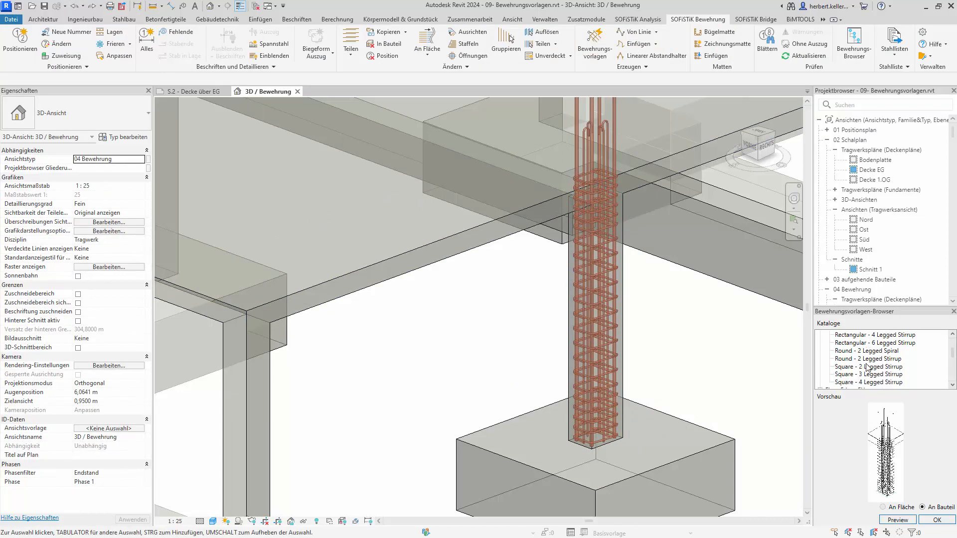
scroll(868, 368, "down", 3)
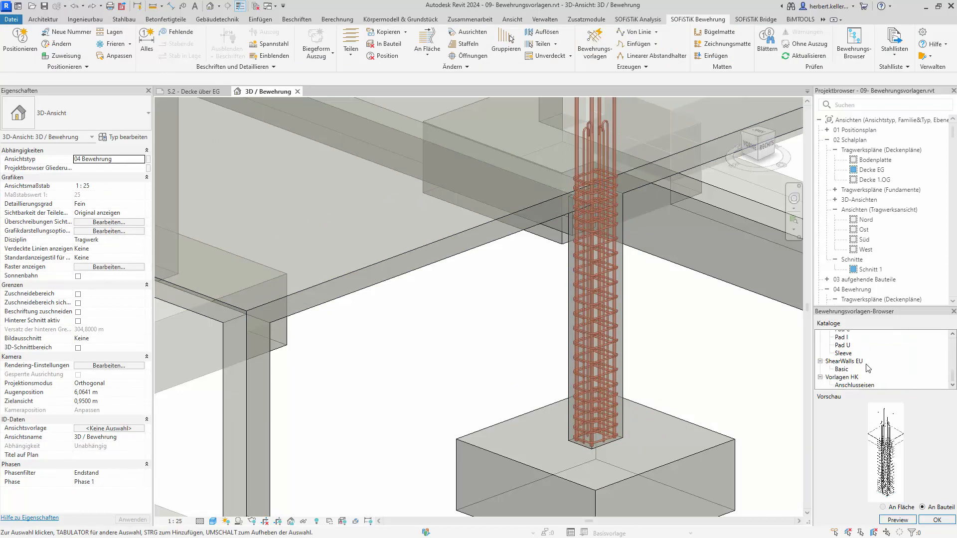
left_click(854, 385)
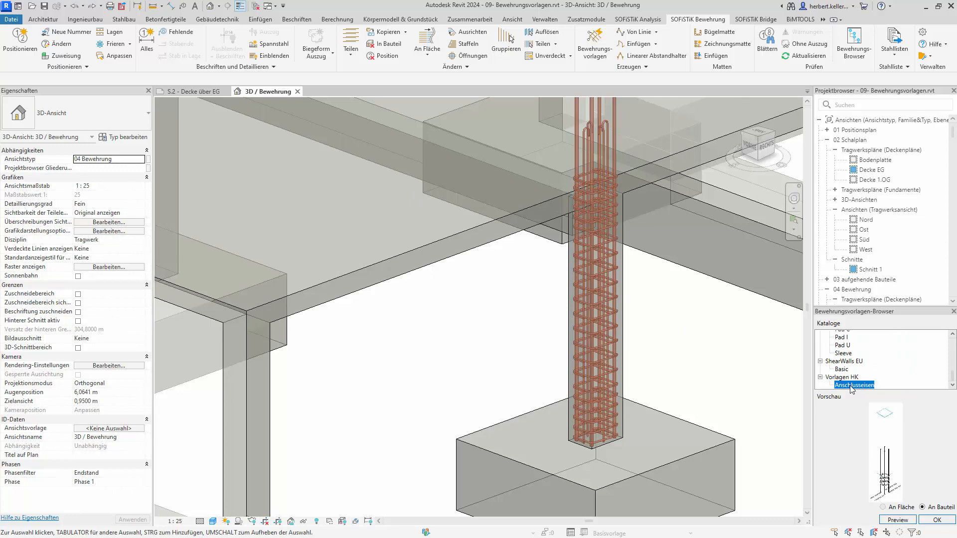
scroll(709, 385, "down", 1)
middle_click_drag(707, 384, 693, 310)
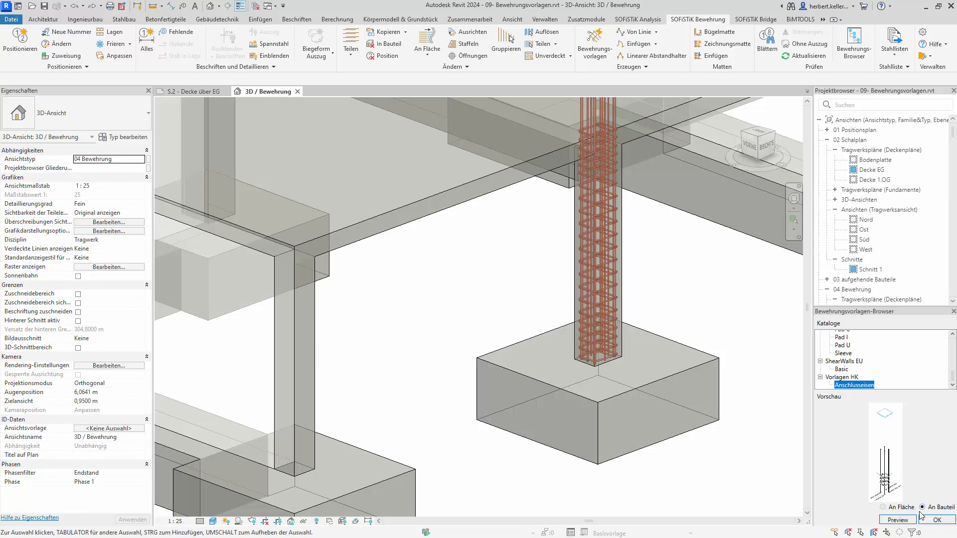
left_click(936, 522)
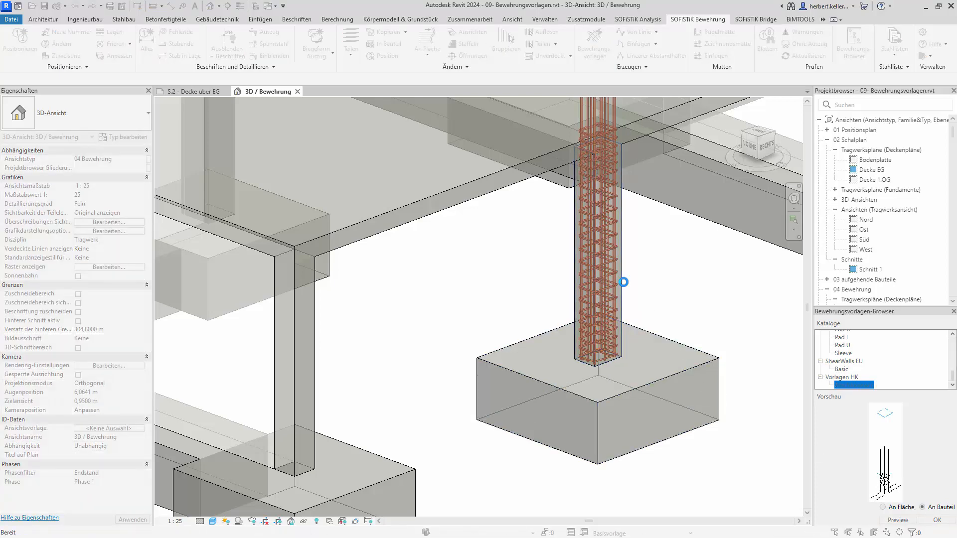
left_click(529, 306)
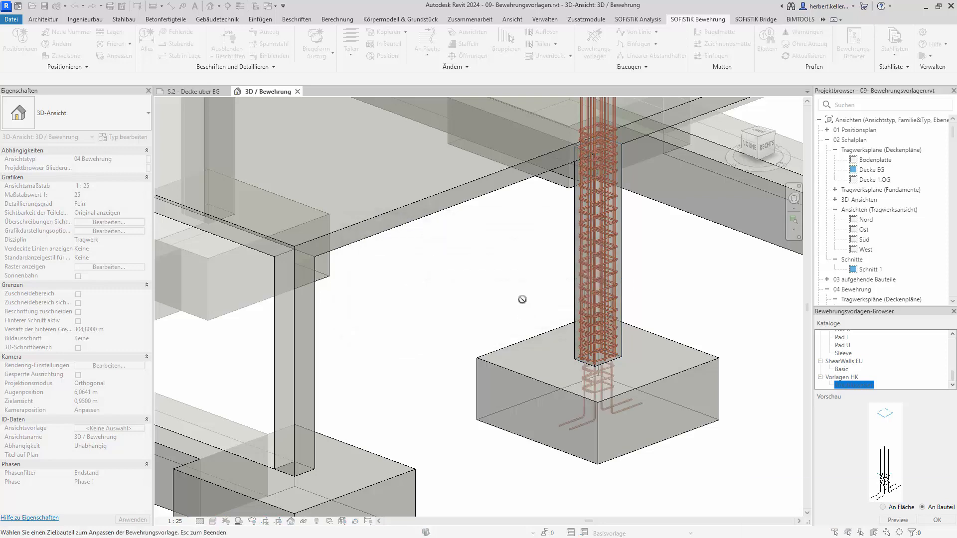
key("Escape")
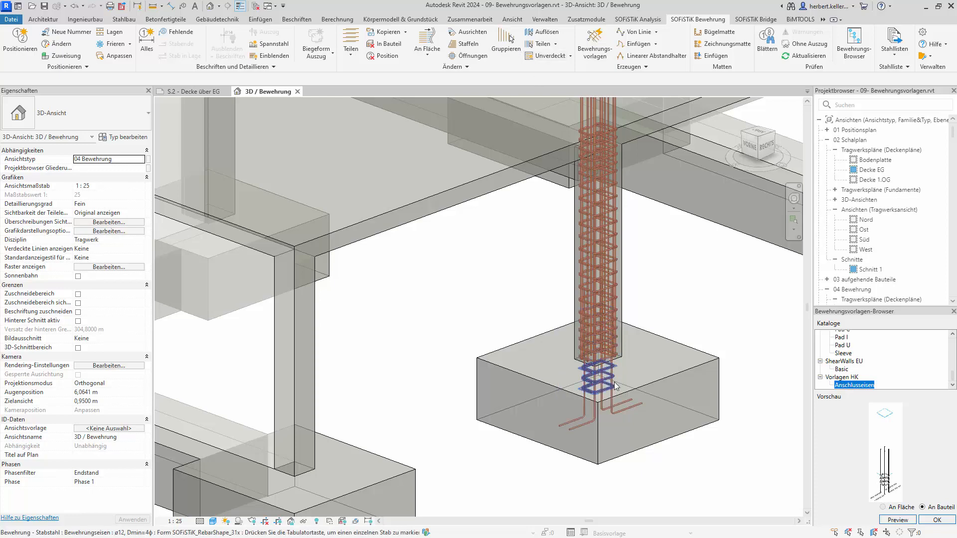
Place the Footings EU template "Cup" by element on the isolated footing beneath the reinforced column
scroll(537, 447, "down", 2)
middle_click_drag(550, 474, 553, 427, "shift")
scroll(669, 400, "up", 3)
scroll(683, 388, "down", 1)
scroll(683, 388, "down", 1)
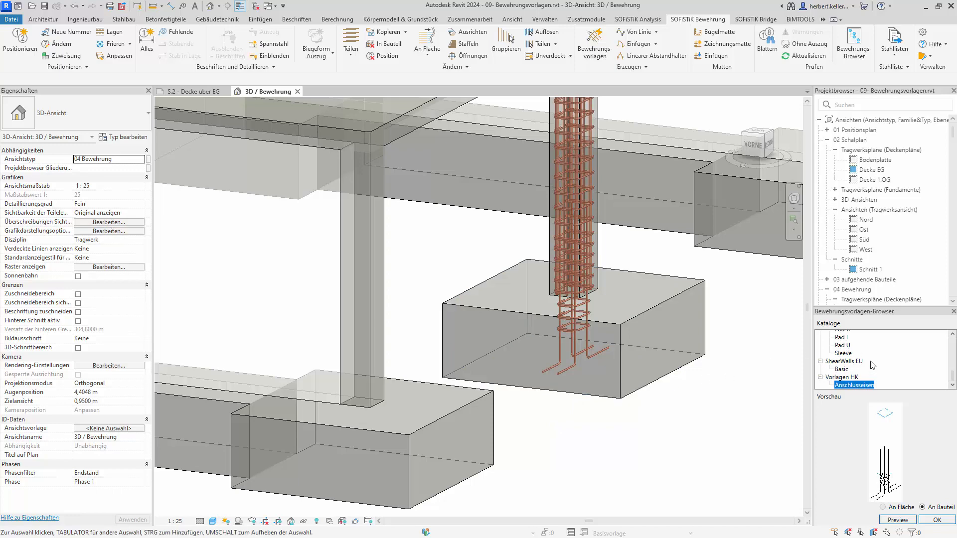
scroll(873, 366, "up", 2)
left_click(840, 369)
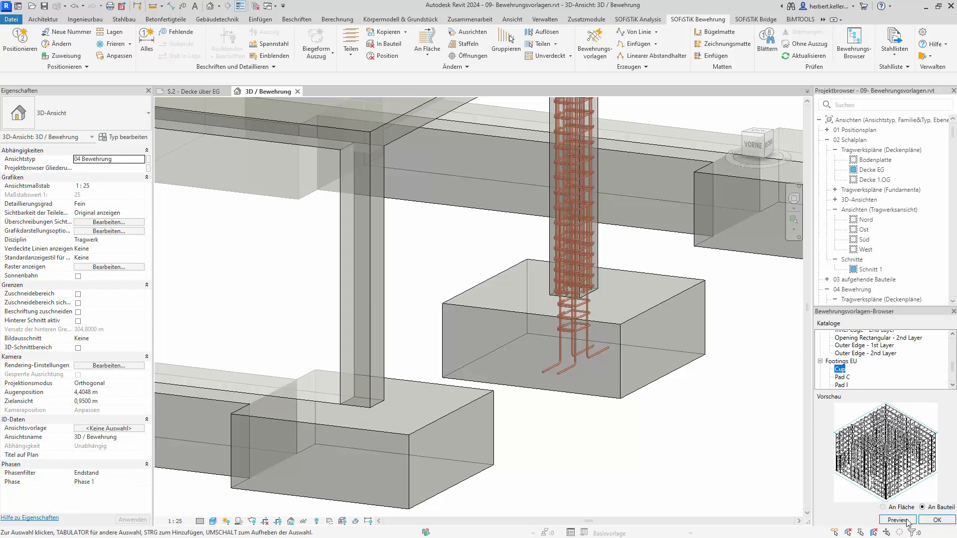
left_click(936, 520)
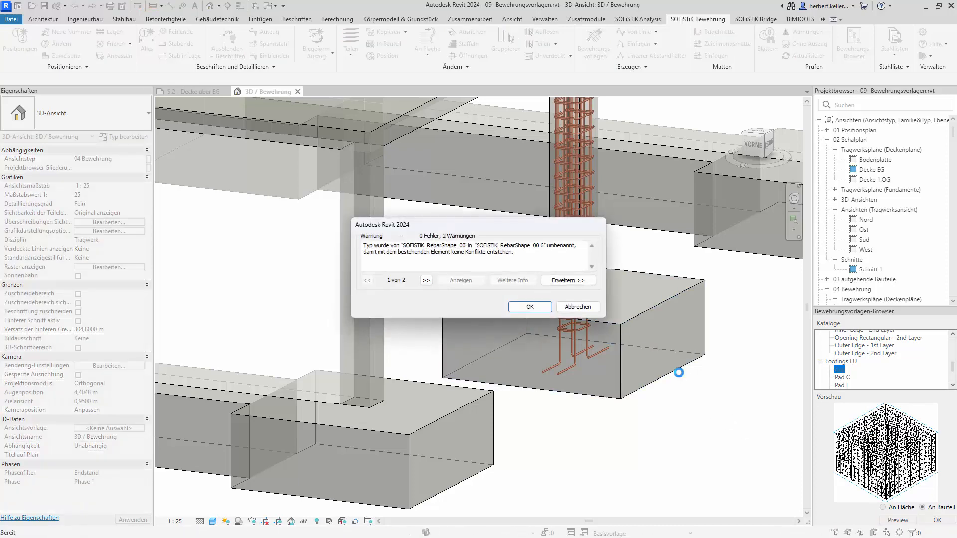
left_click(524, 304)
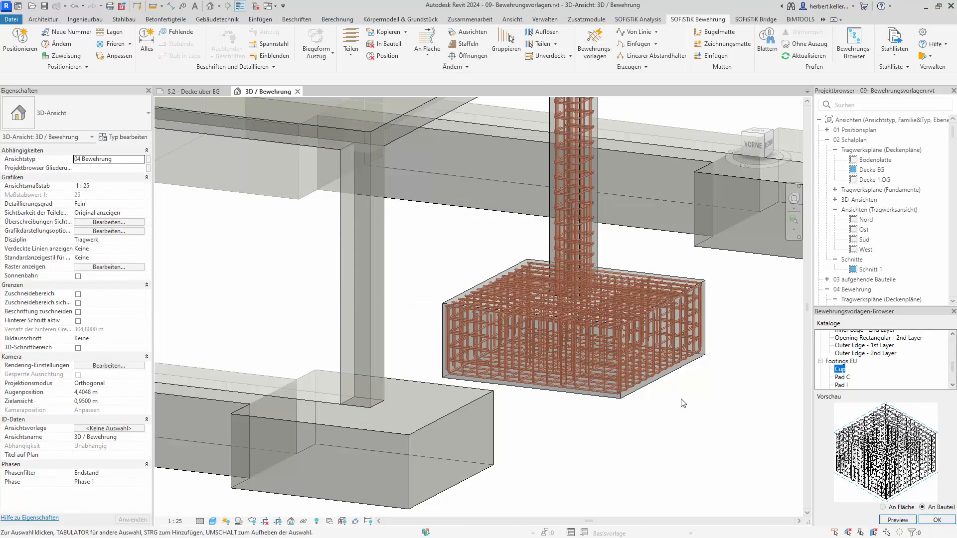
Switch the reinforced footing's type to Einzelfundament 150/150/50 cm to test the reinforcement's adaptation, and set it back to 180/180/70 cm
scroll(682, 401, "down", 1)
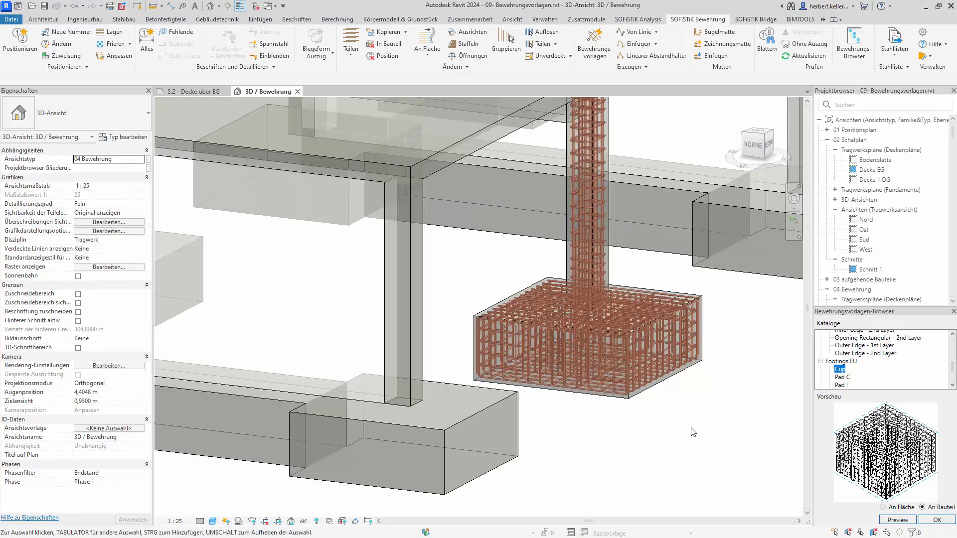
left_click(663, 392)
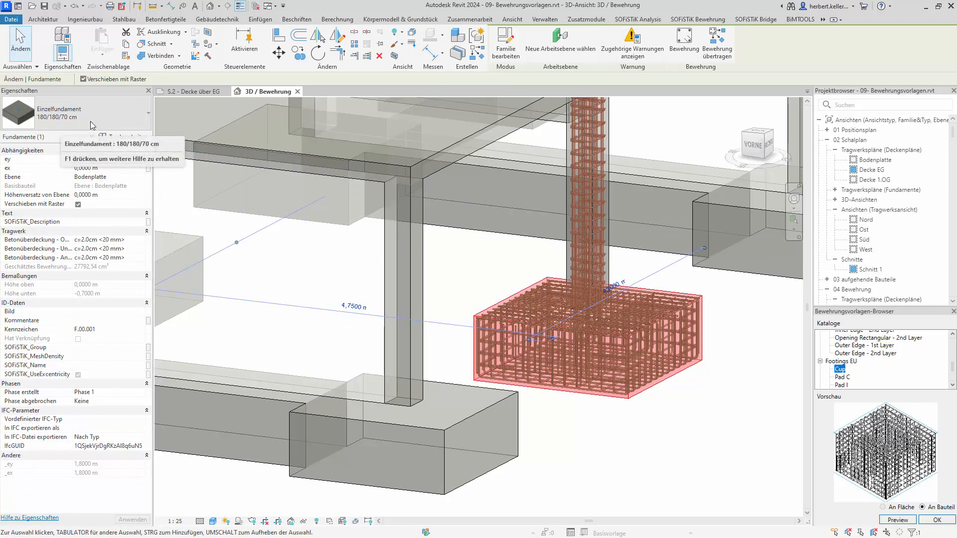
left_click(147, 118)
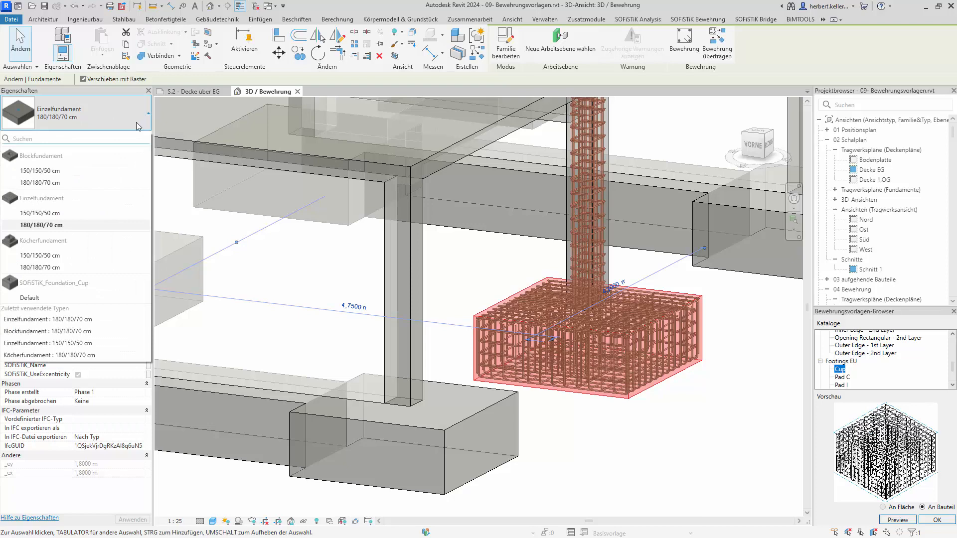
left_click(52, 224)
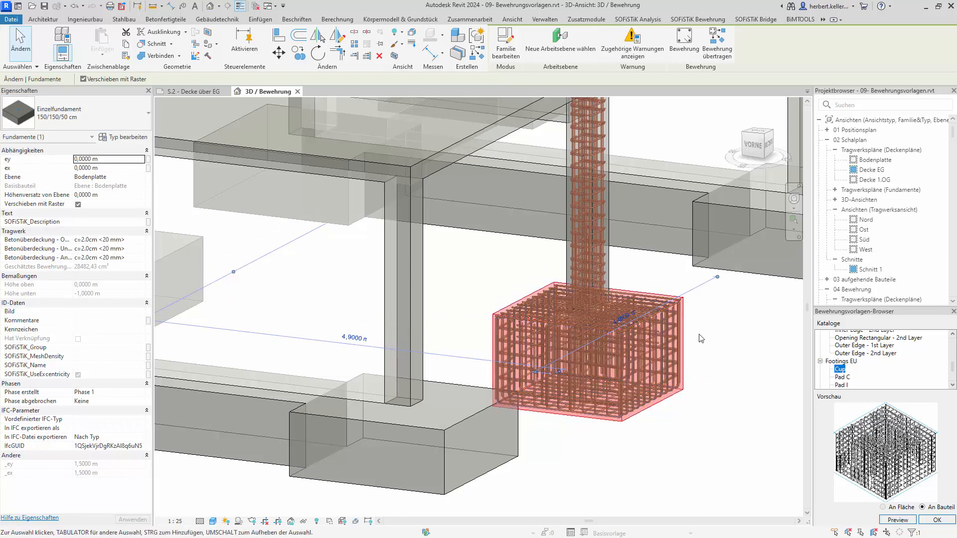
left_click(148, 118)
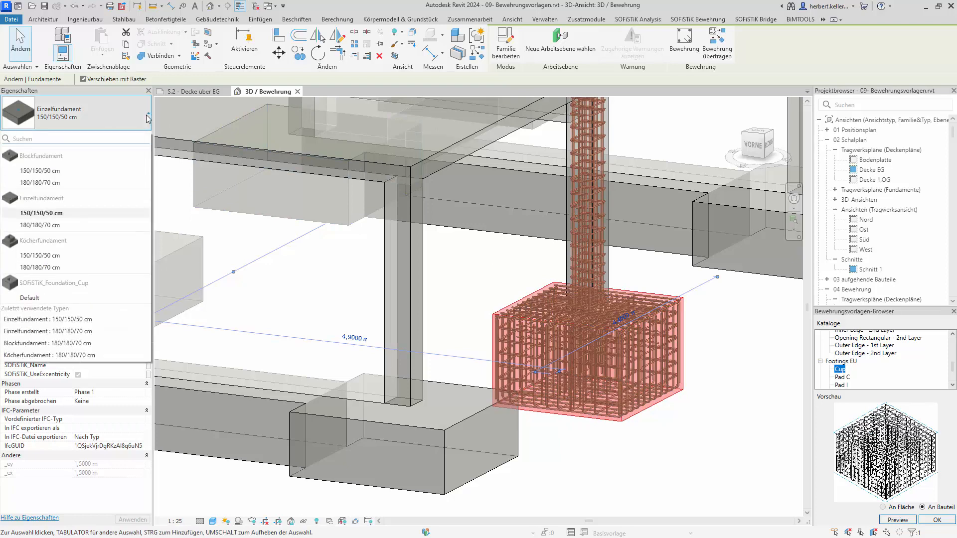
left_click(50, 225)
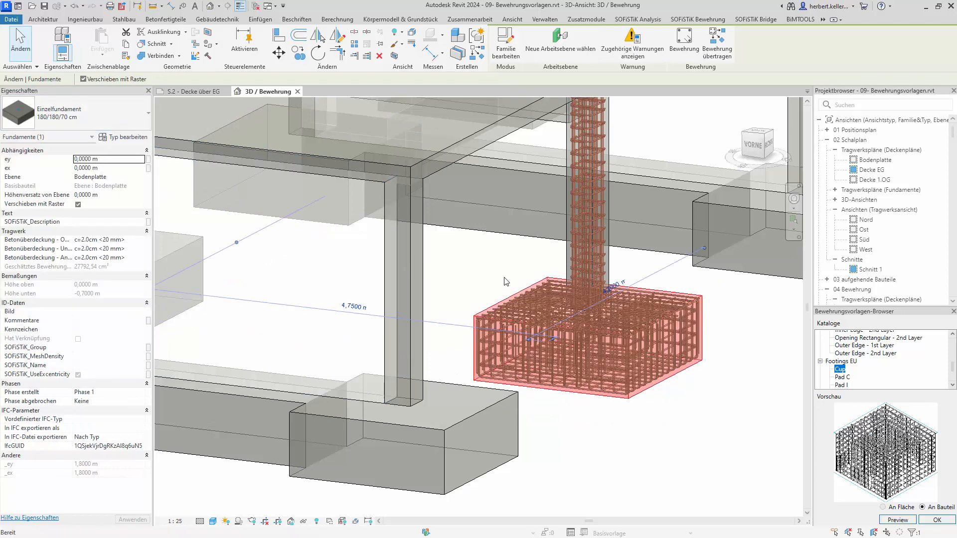
left_click(506, 282)
scroll(653, 432, "down", 6)
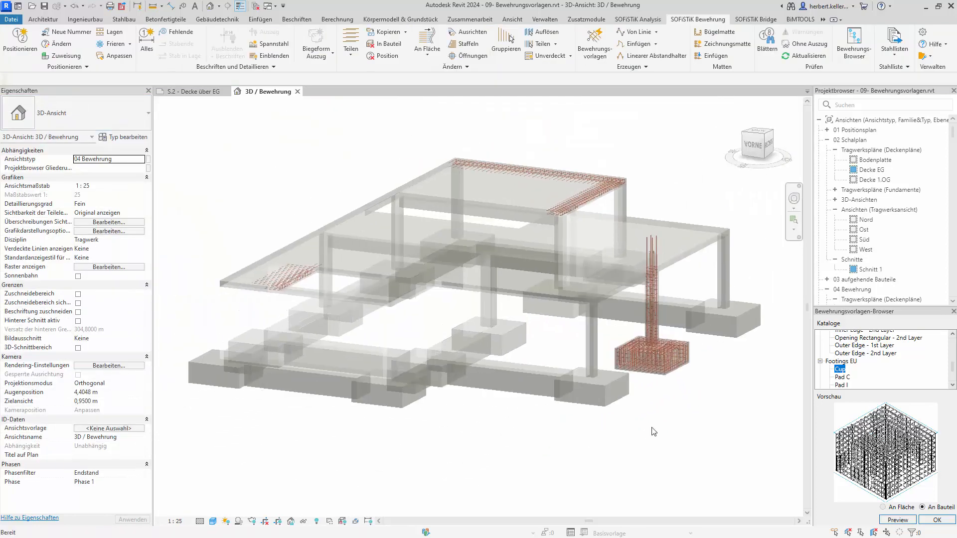